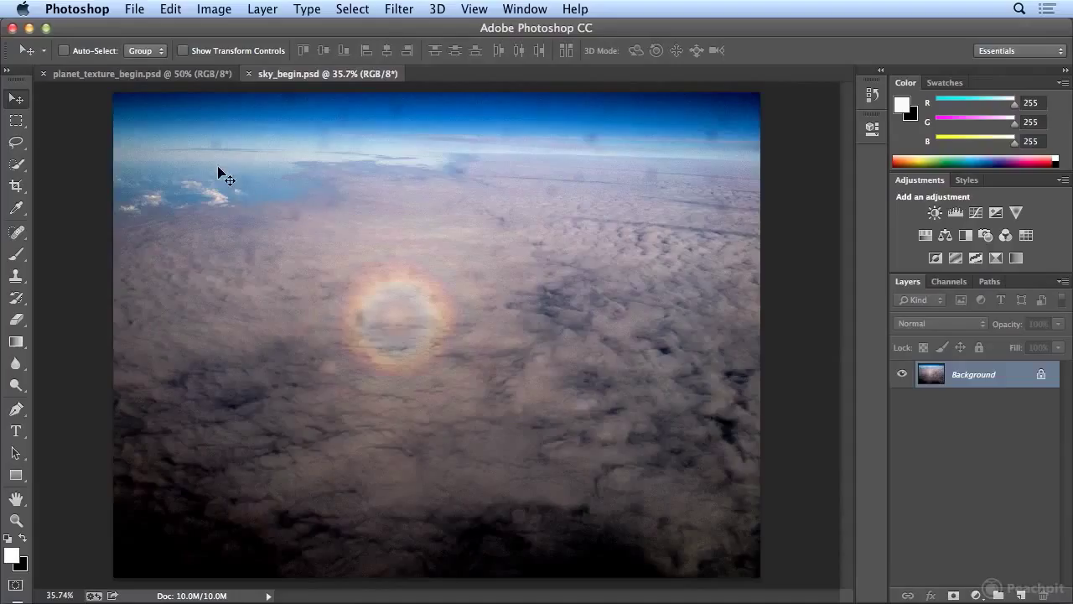
# Switch to the planet_texture_begin.psd document.
pyautogui.click(122, 74)
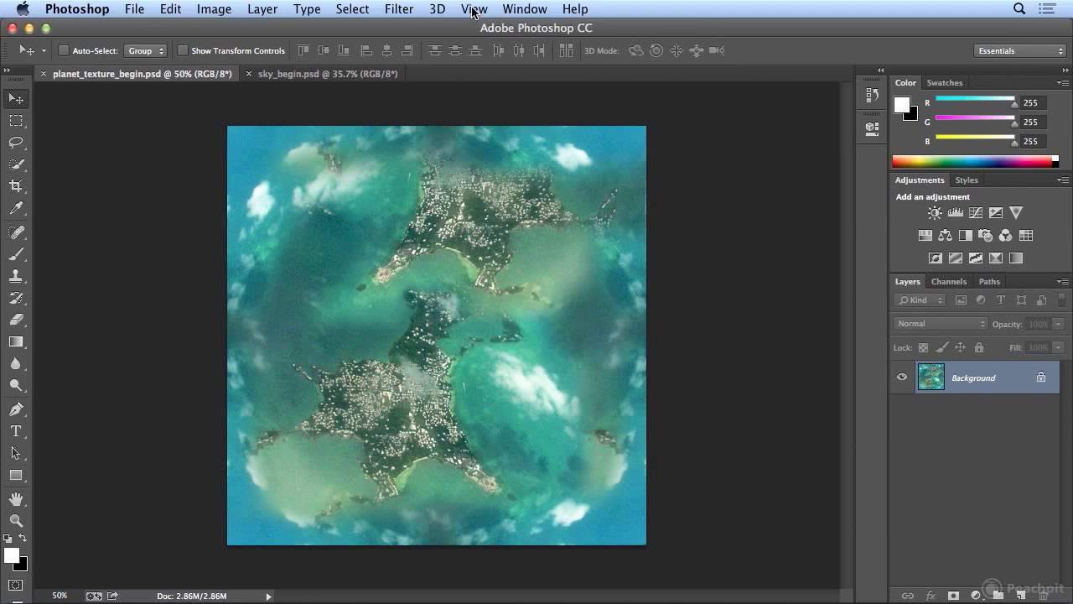
# Wrap the flat planet texture onto a Sphere mesh preset and orbit around it to inspect the texture's seam.
pyautogui.click(437, 10)
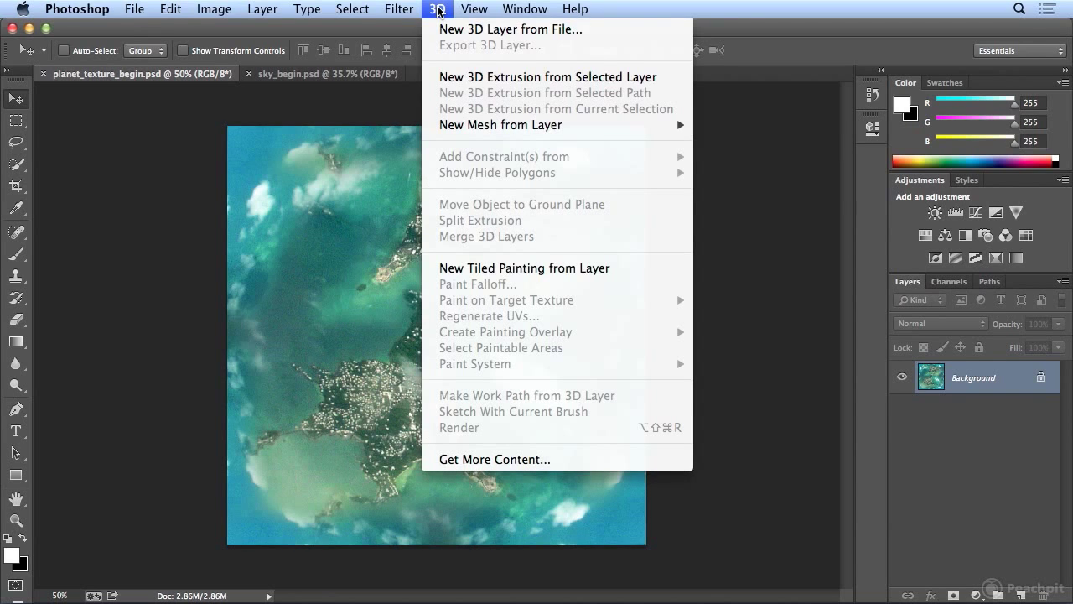
pyautogui.moveTo(468, 126)
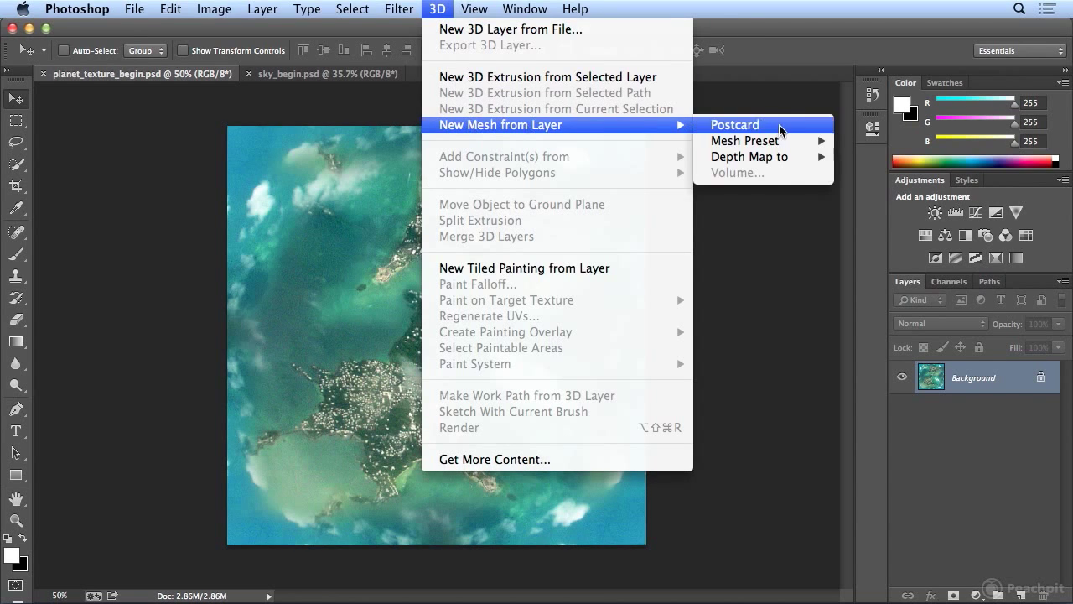
pyautogui.moveTo(779, 147)
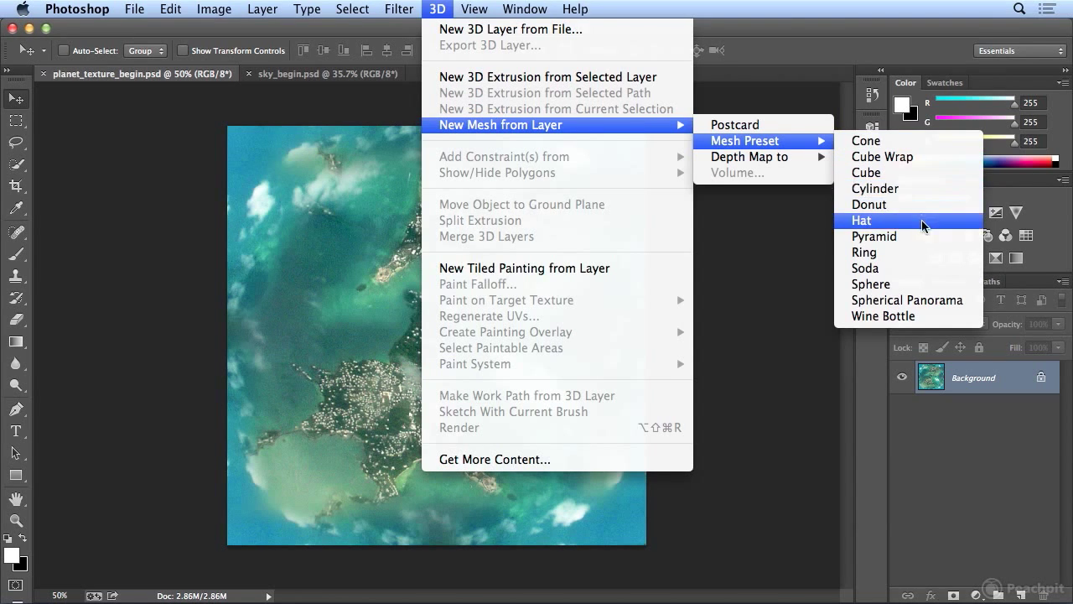
pyautogui.click(908, 290)
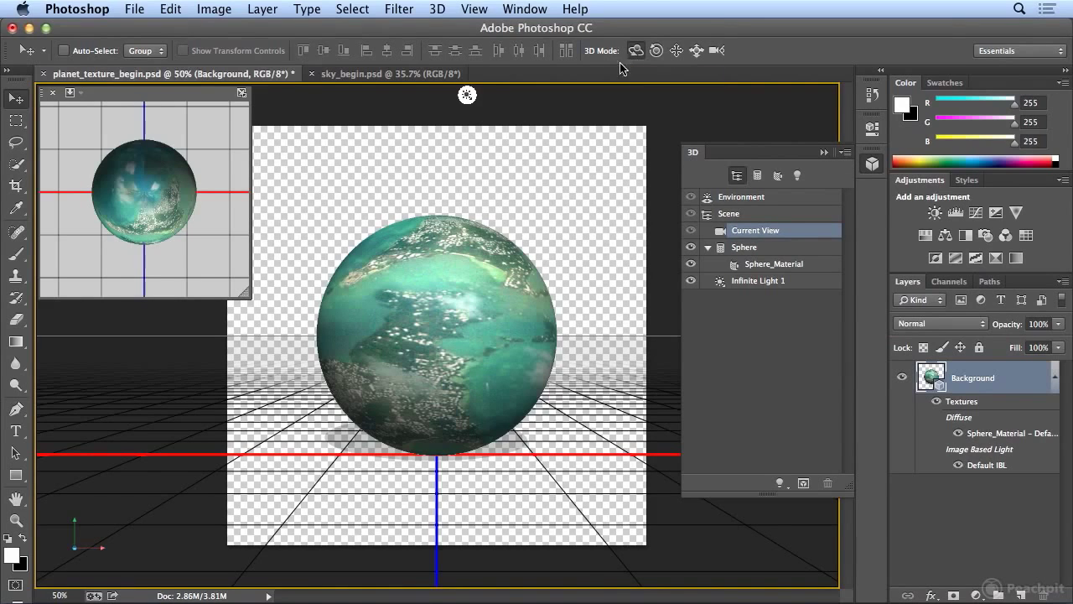
pyautogui.moveTo(457, 235); pyautogui.dragTo(456, 341)
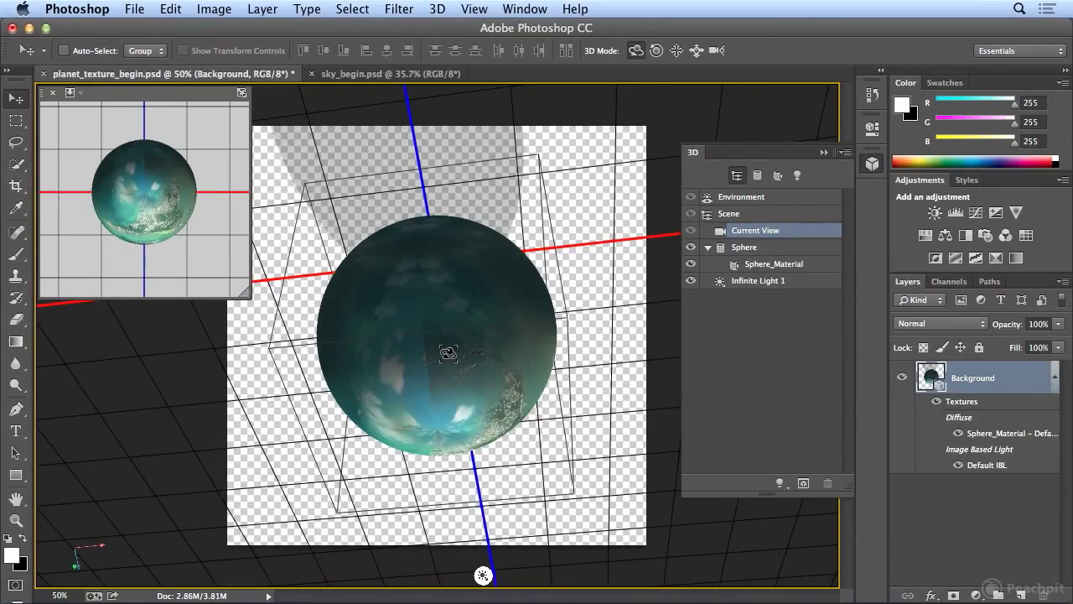
pyautogui.moveTo(445, 362); pyautogui.dragTo(517, 308)
# Undo the camera moves and the sphere mesh back to the flat texture, and collapse the 3D settings.
pyautogui.click(171, 8)
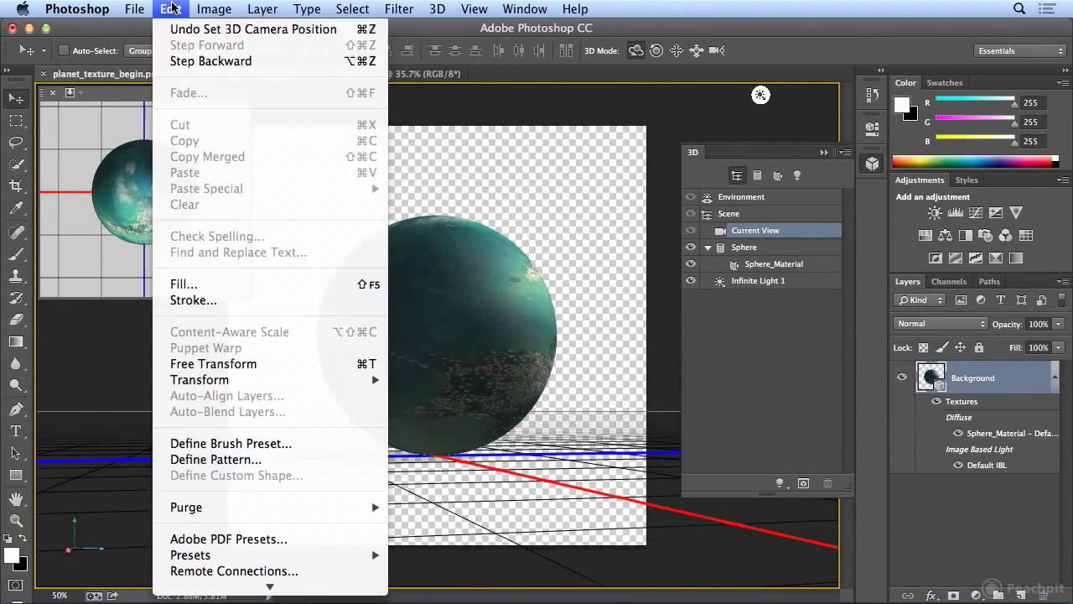
pyautogui.click(175, 61)
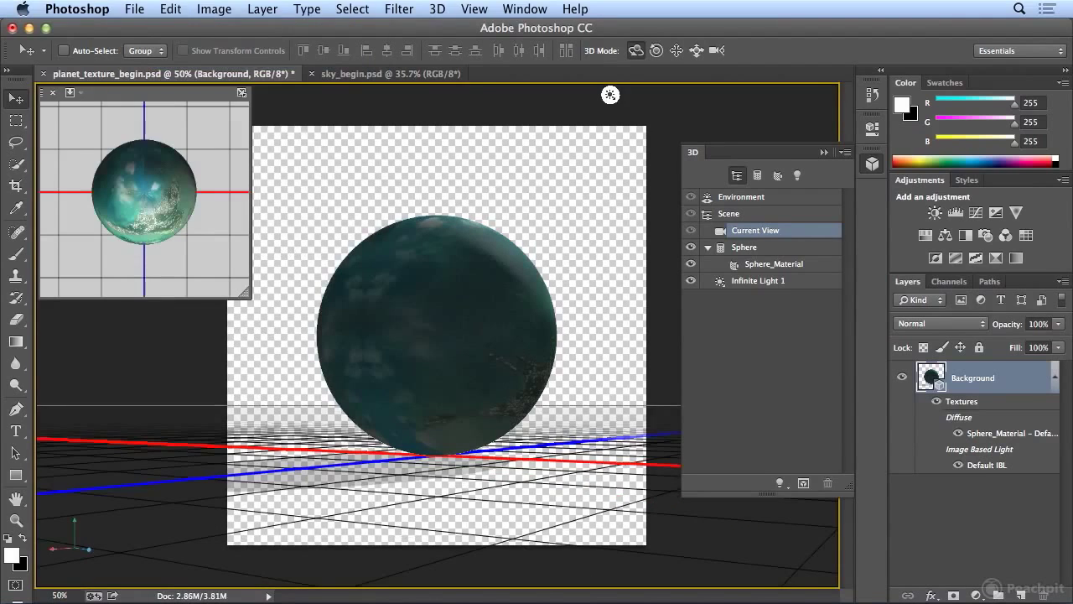
pyautogui.press('super+alt+z')
pyautogui.press('super+alt+z')
pyautogui.press('super+alt+z')
pyautogui.press('super+alt+z')
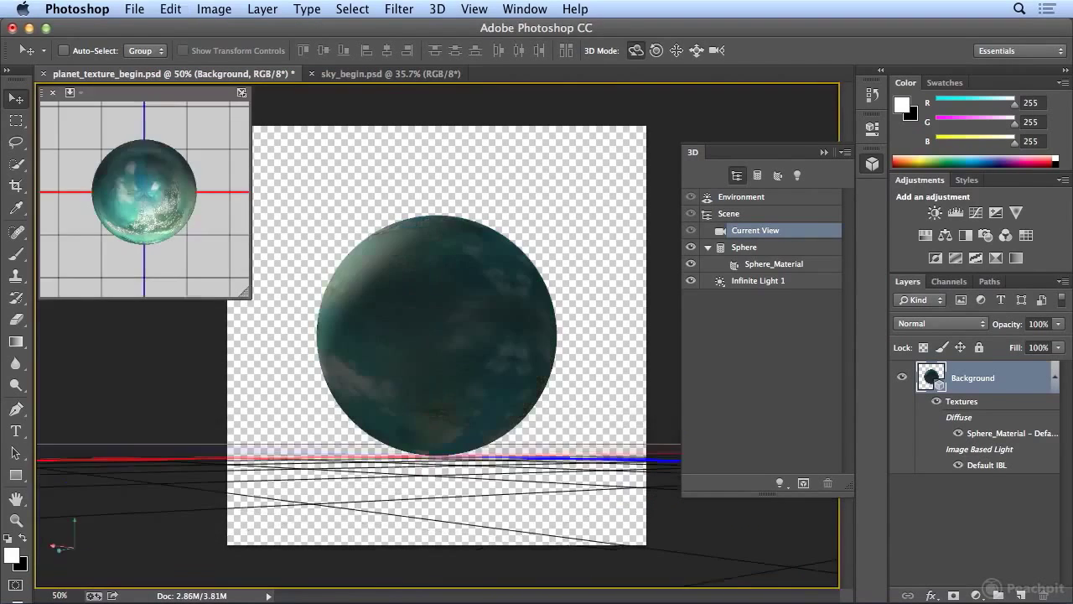
pyautogui.press('super+alt+z')
pyautogui.press('super+alt+z')
pyautogui.press('super+alt+z')
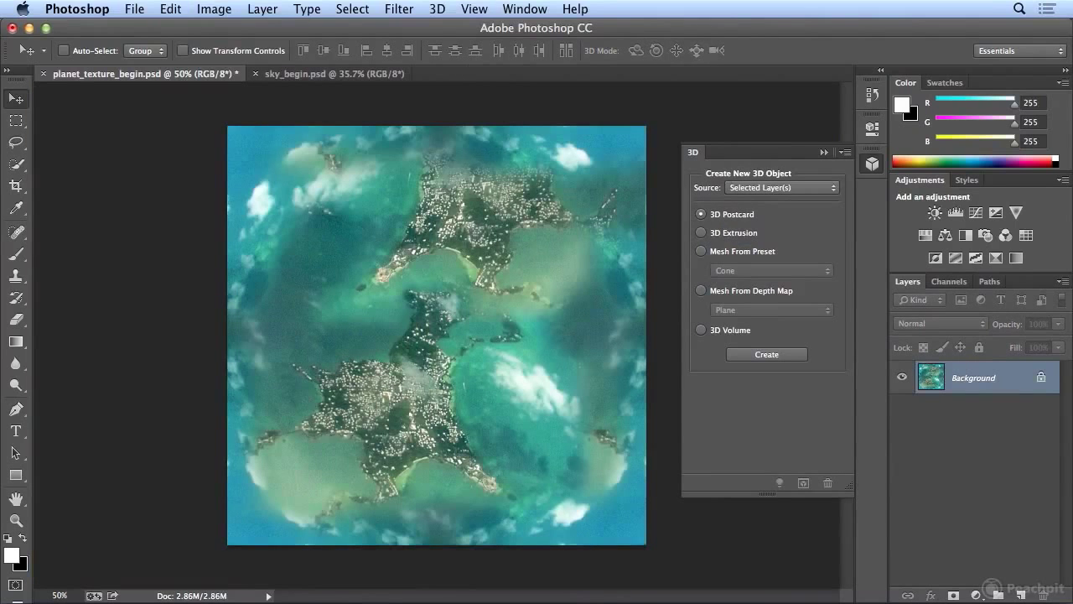
pyautogui.click(870, 165)
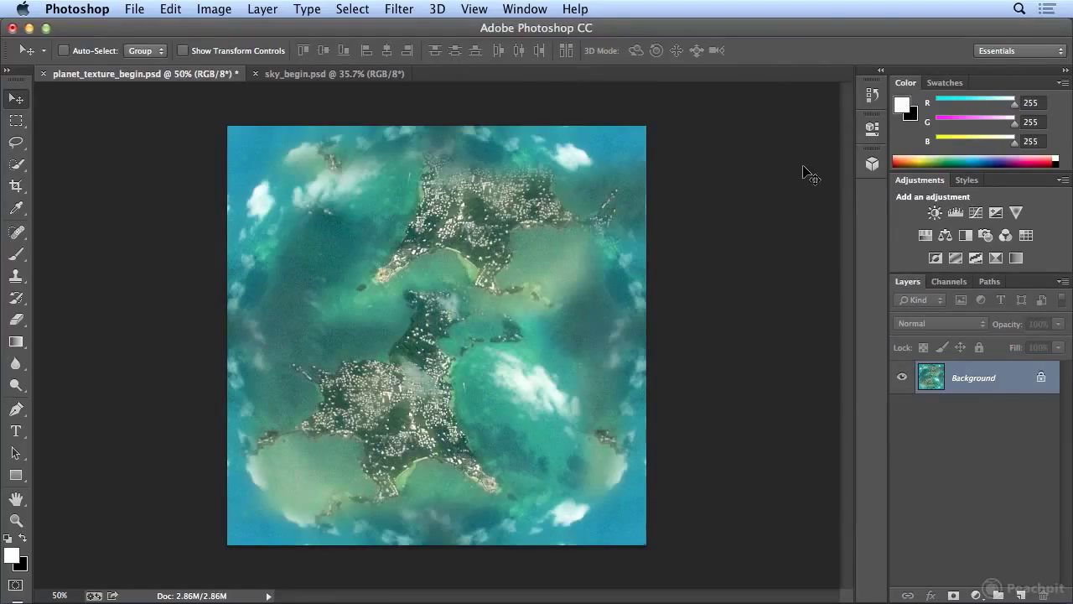
# Apply an Offset filter to the planet texture of 500 pixels right and 500 pixels down.
pyautogui.click(402, 10)
pyautogui.moveTo(459, 221)
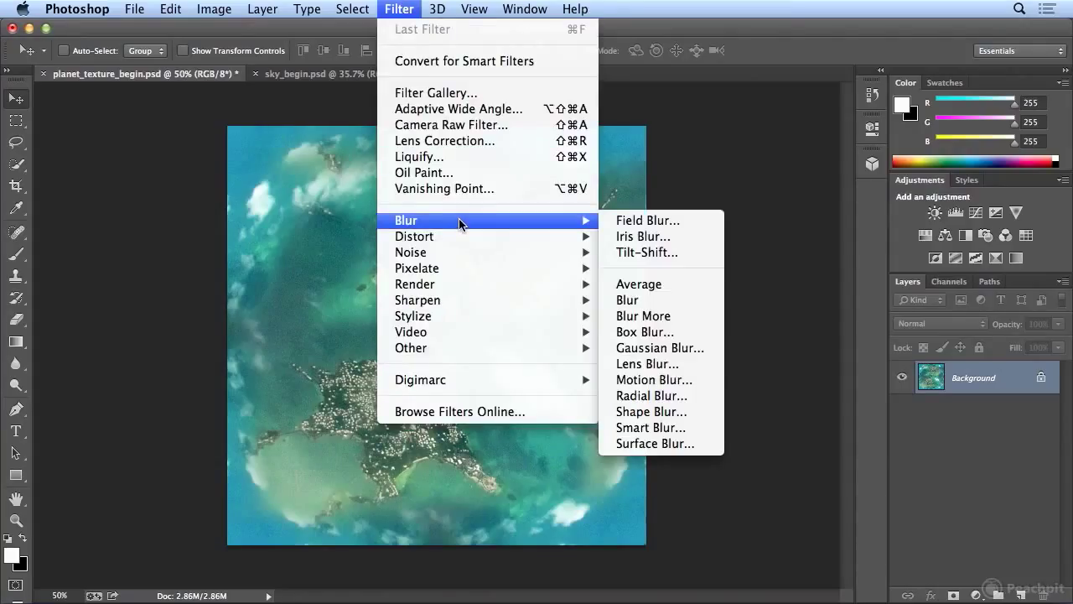
pyautogui.moveTo(466, 345)
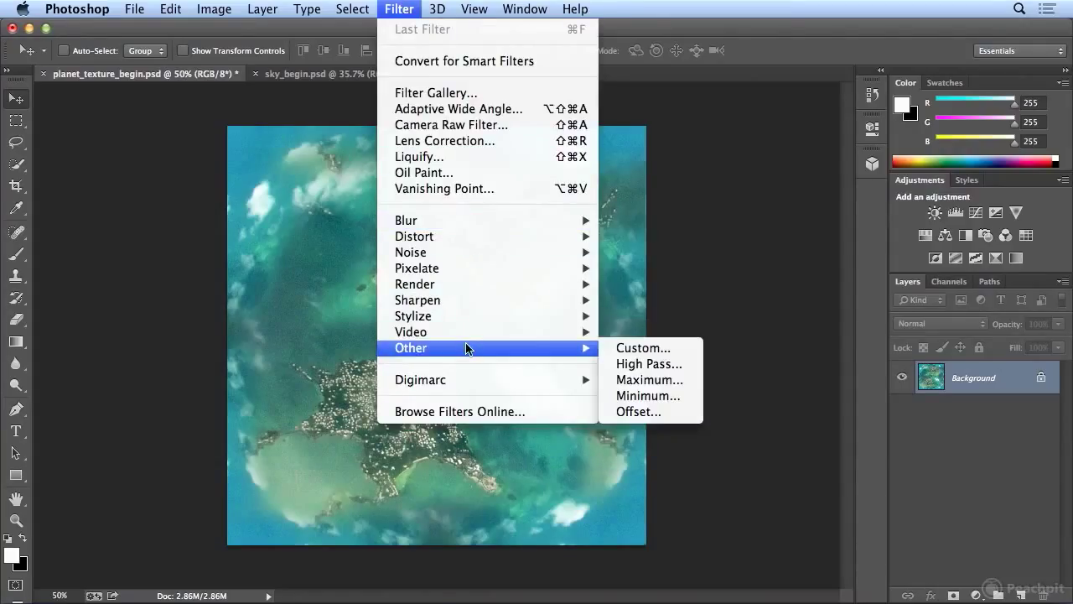
pyautogui.click(680, 418)
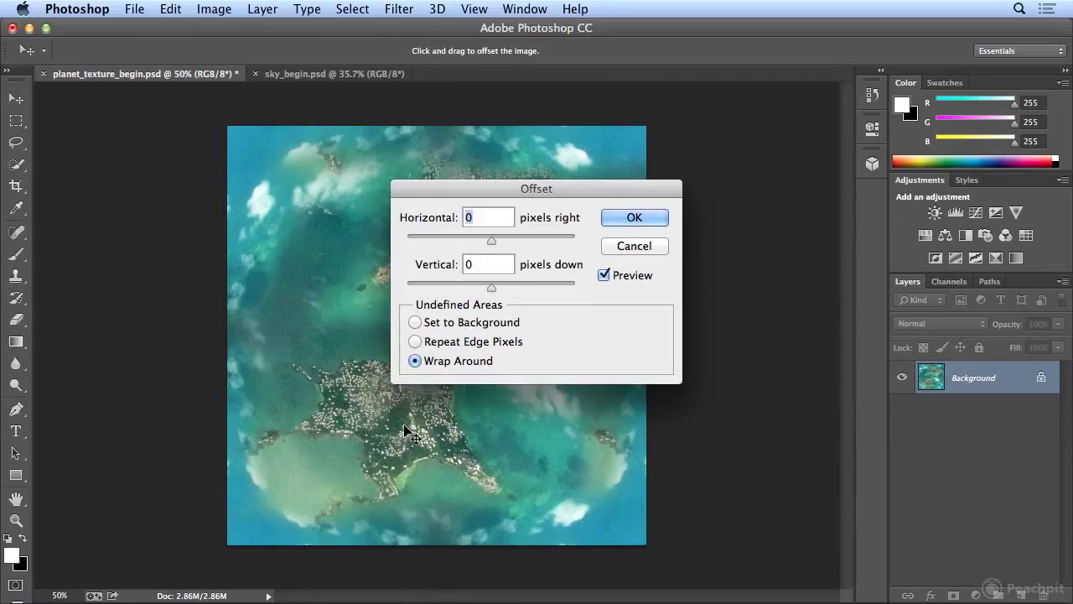
pyautogui.write('500')
pyautogui.press('Tab')
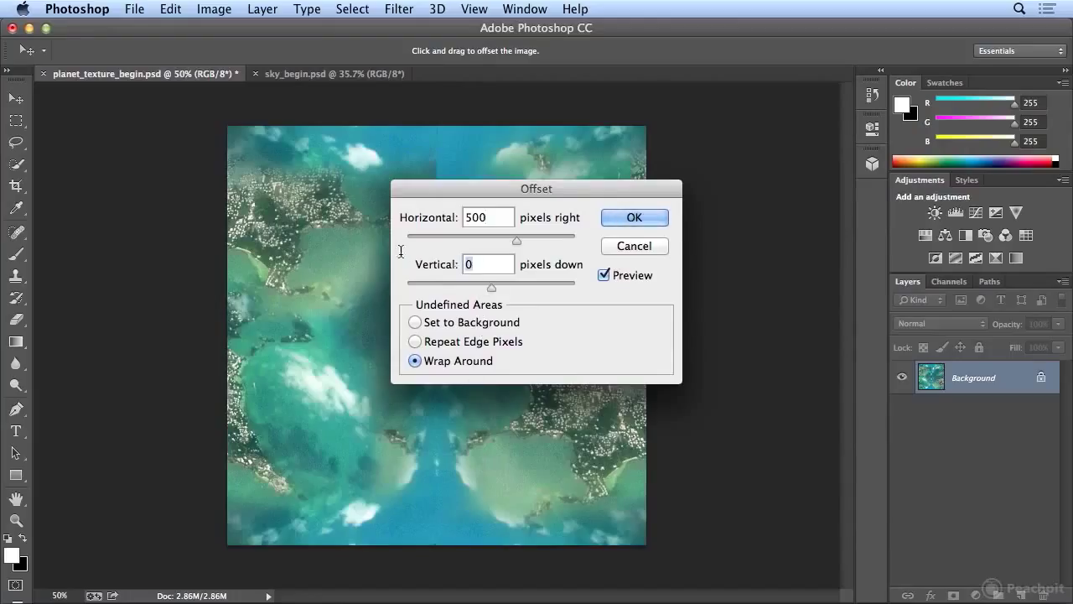
pyautogui.write('500')
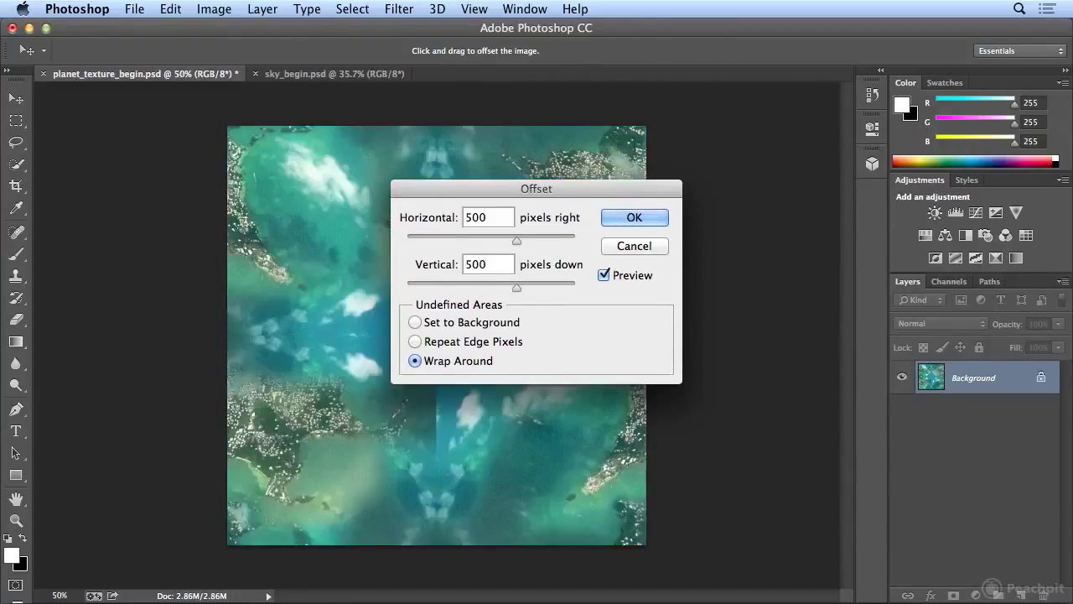
pyautogui.click(646, 217)
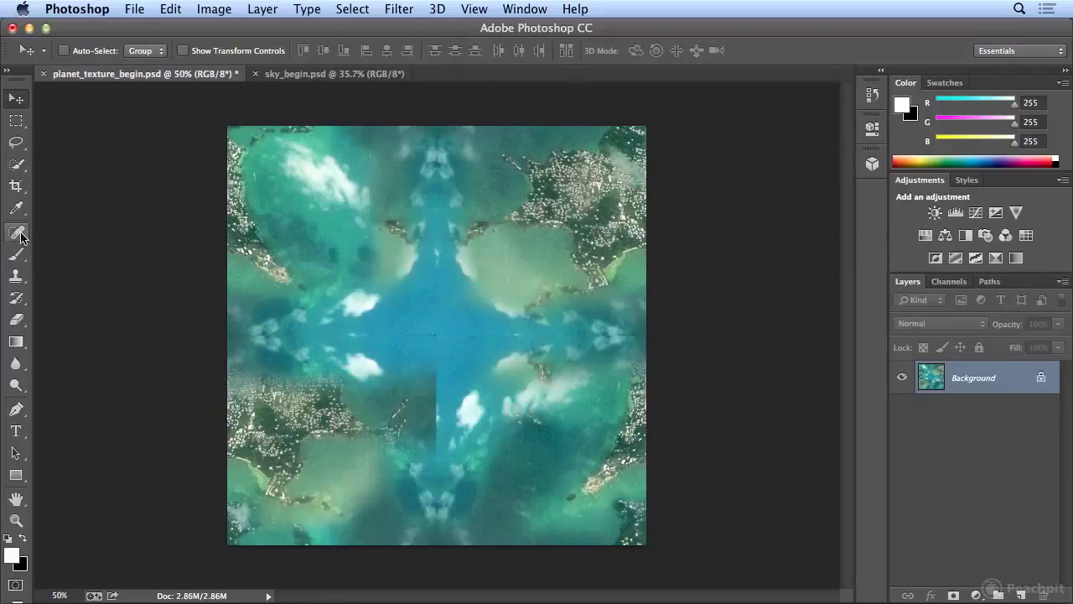
# Use the Patch tool to cover the seam at the texture's center with clean blue water, and deselect.
pyautogui.moveTo(20, 234); pyautogui.dragTo(84, 266)
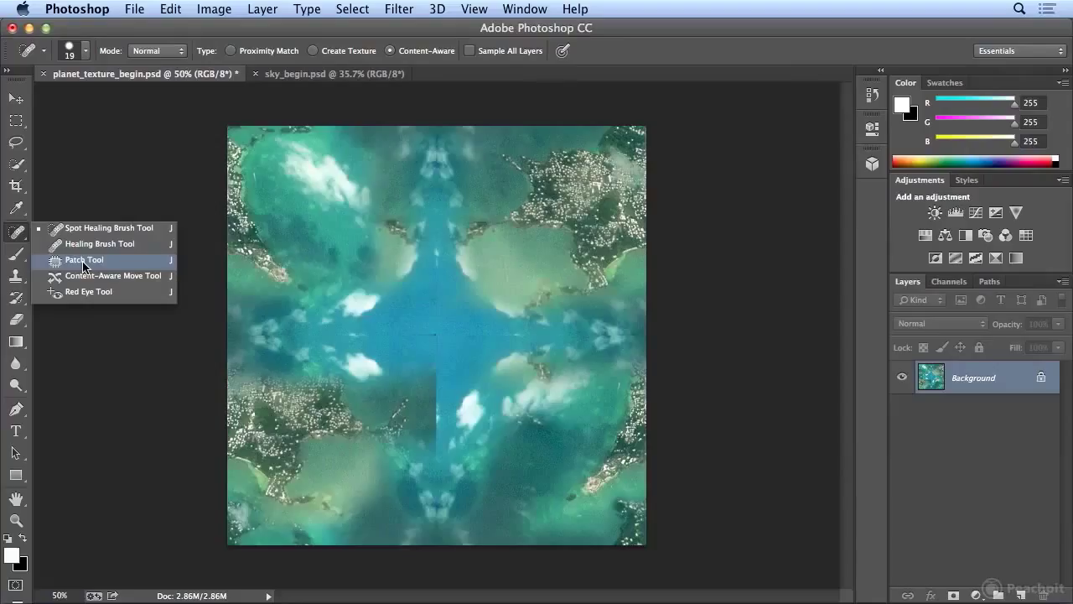
pyautogui.click(83, 260)
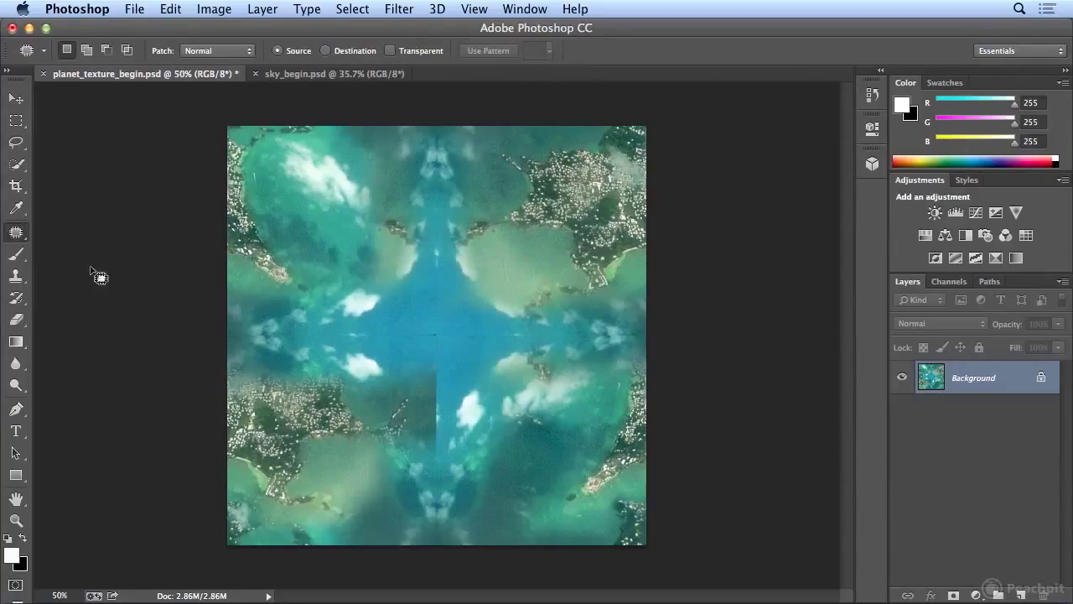
pyautogui.moveTo(455, 323)
pyautogui.mouseDown()
pyautogui.moveTo(394, 331)
pyautogui.moveTo(400, 345)
pyautogui.moveTo(434, 353)
pyautogui.moveTo(466, 350)
pyautogui.moveTo(461, 325)
pyautogui.mouseUp()
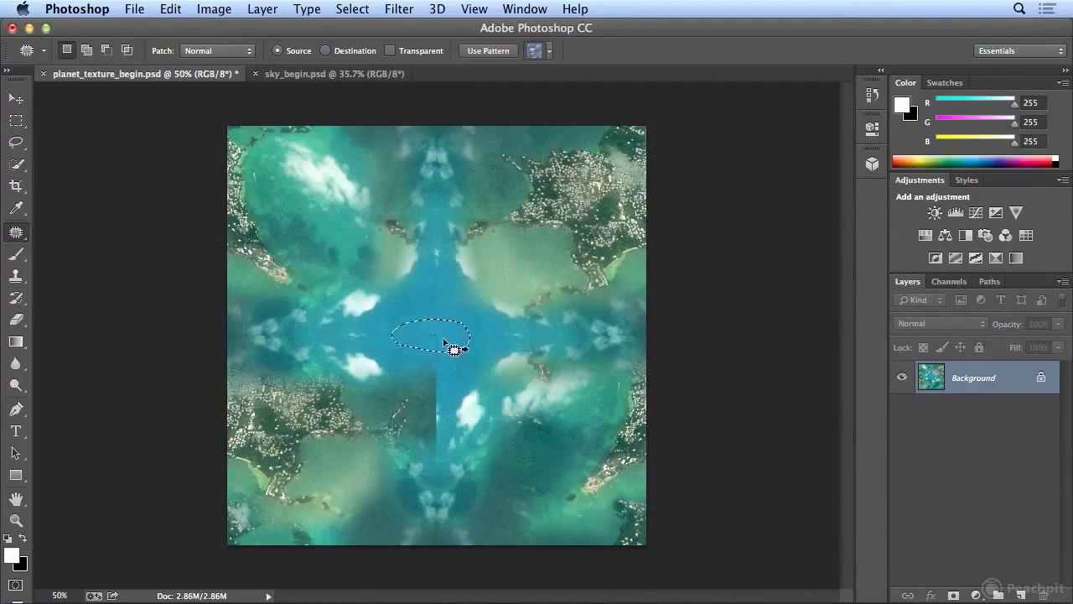
pyautogui.moveTo(430, 313)
pyautogui.mouseDown()
pyautogui.moveTo(477, 335)
pyautogui.moveTo(456, 339)
pyautogui.moveTo(414, 291)
pyautogui.moveTo(444, 319)
pyautogui.moveTo(436, 285)
pyautogui.moveTo(394, 335)
pyautogui.mouseUp()
pyautogui.click(444, 309)
pyautogui.click(424, 321)
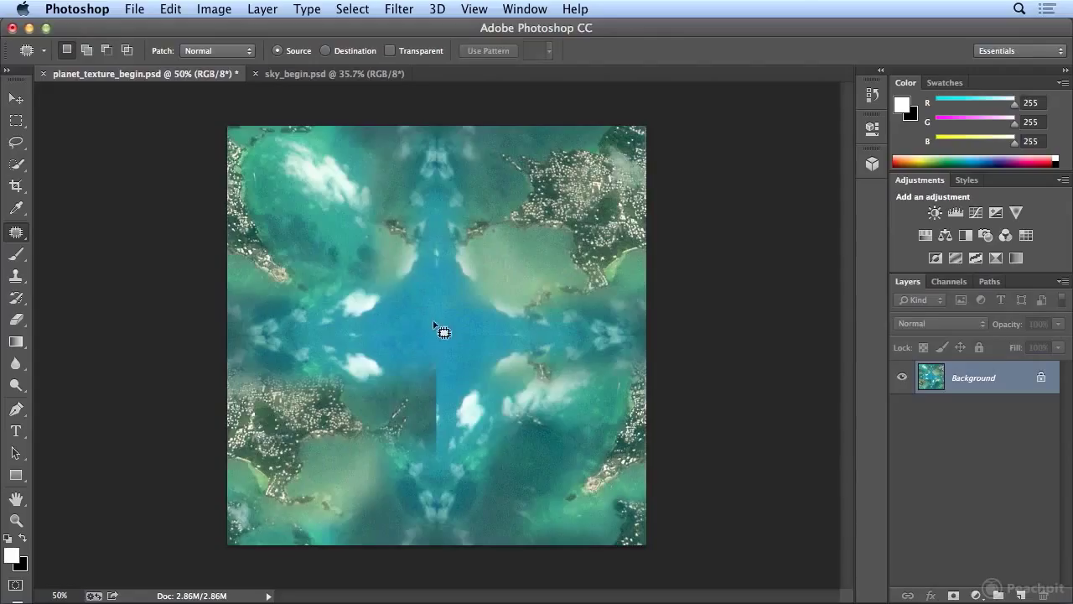
# Patch the remaining horizontal seam right of center and the hard vertical edge below center, and clear the selection.
pyautogui.moveTo(430, 393)
pyautogui.mouseDown()
pyautogui.moveTo(446, 362)
pyautogui.moveTo(411, 350)
pyautogui.moveTo(403, 365)
pyautogui.moveTo(433, 379)
pyautogui.moveTo(416, 332)
pyautogui.moveTo(499, 349)
pyautogui.moveTo(531, 336)
pyautogui.moveTo(447, 327)
pyautogui.mouseUp()
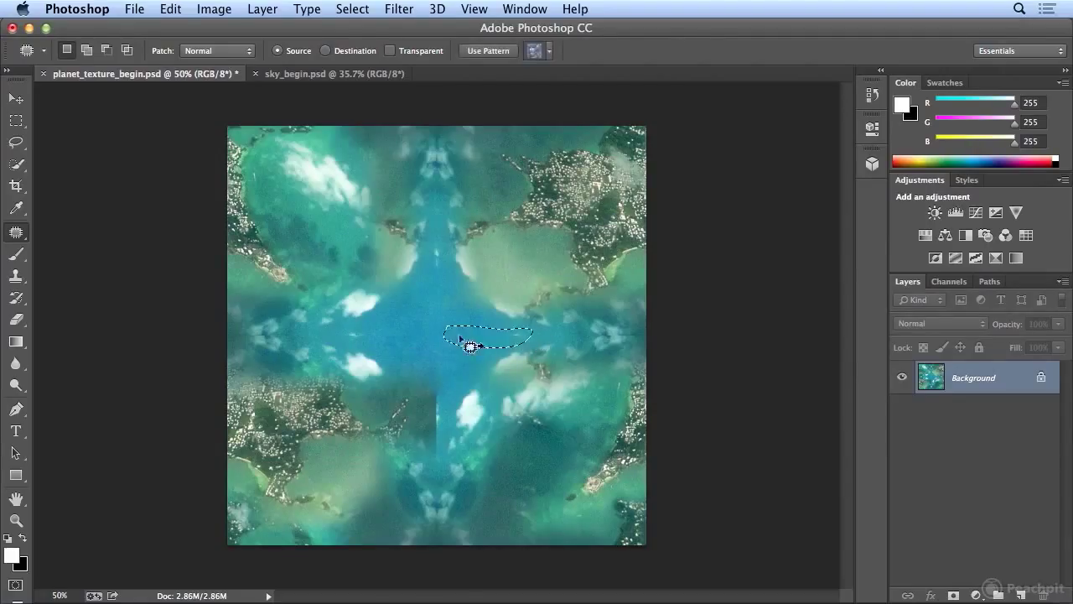
pyautogui.moveTo(435, 373)
pyautogui.mouseDown()
pyautogui.moveTo(435, 454)
pyautogui.moveTo(450, 441)
pyautogui.moveTo(436, 376)
pyautogui.mouseUp()
pyautogui.moveTo(443, 425); pyautogui.dragTo(433, 270)
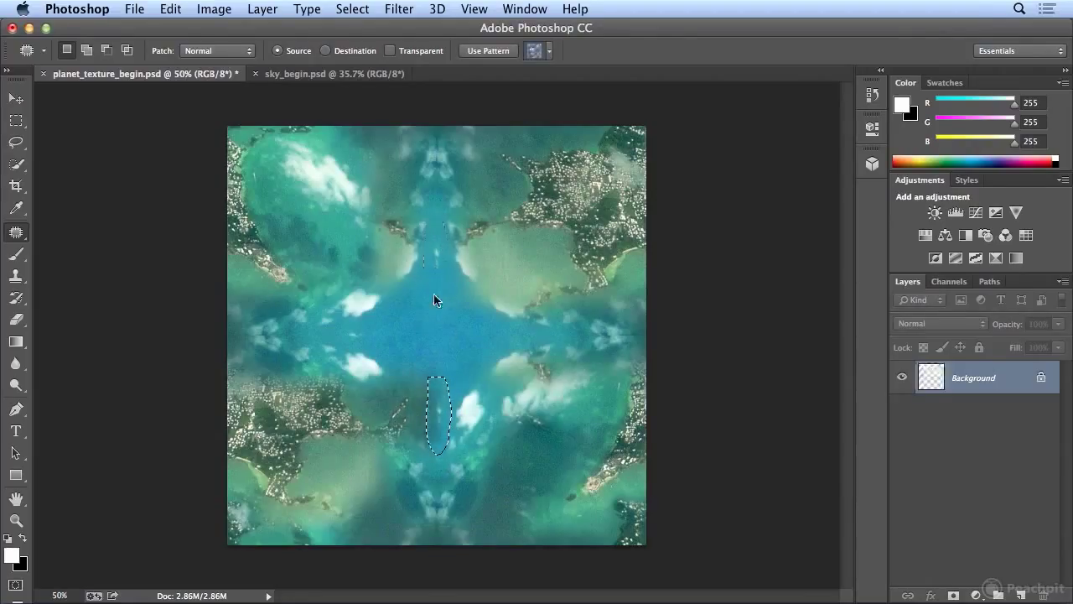
pyautogui.hotkey('ctrl', 'd')
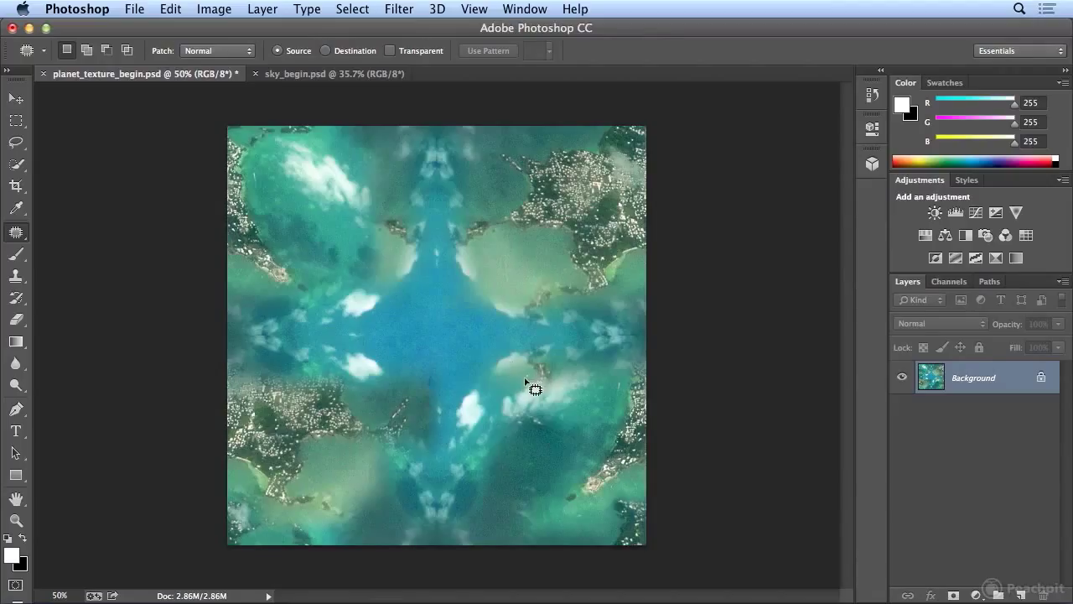
# Create a Sphere mesh preset from the retouched texture layer and rotate the camera around the planet.
pyautogui.click(436, 8)
pyautogui.moveTo(464, 130)
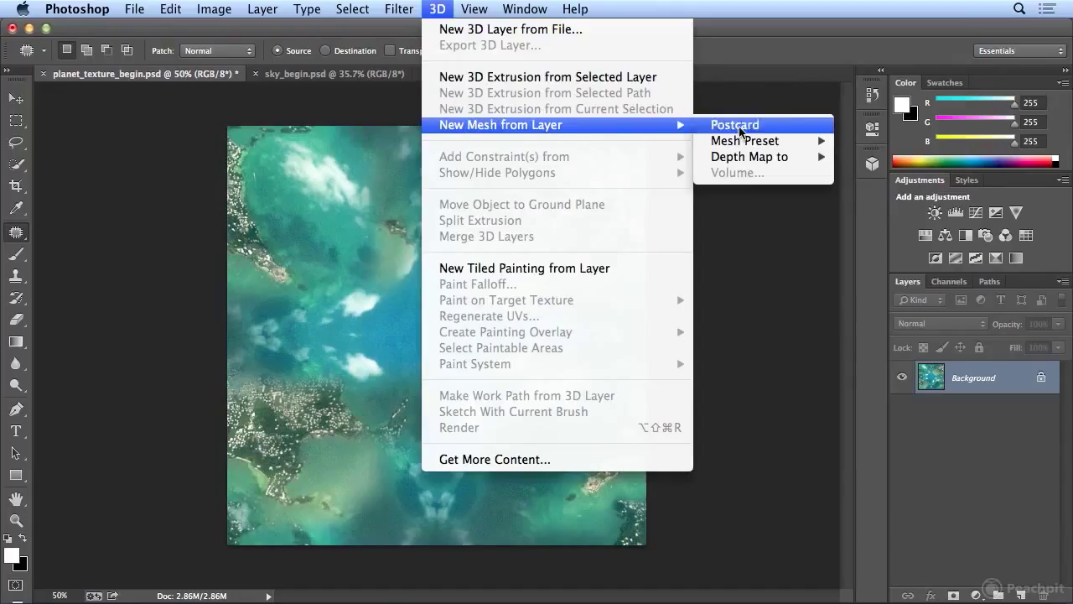
pyautogui.moveTo(741, 145)
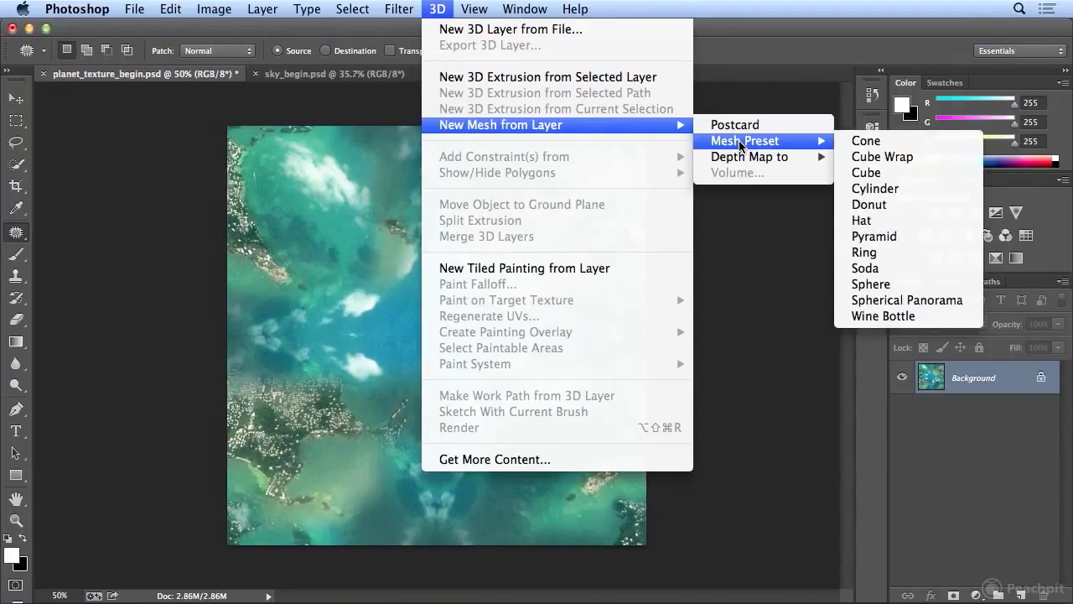
pyautogui.click(872, 284)
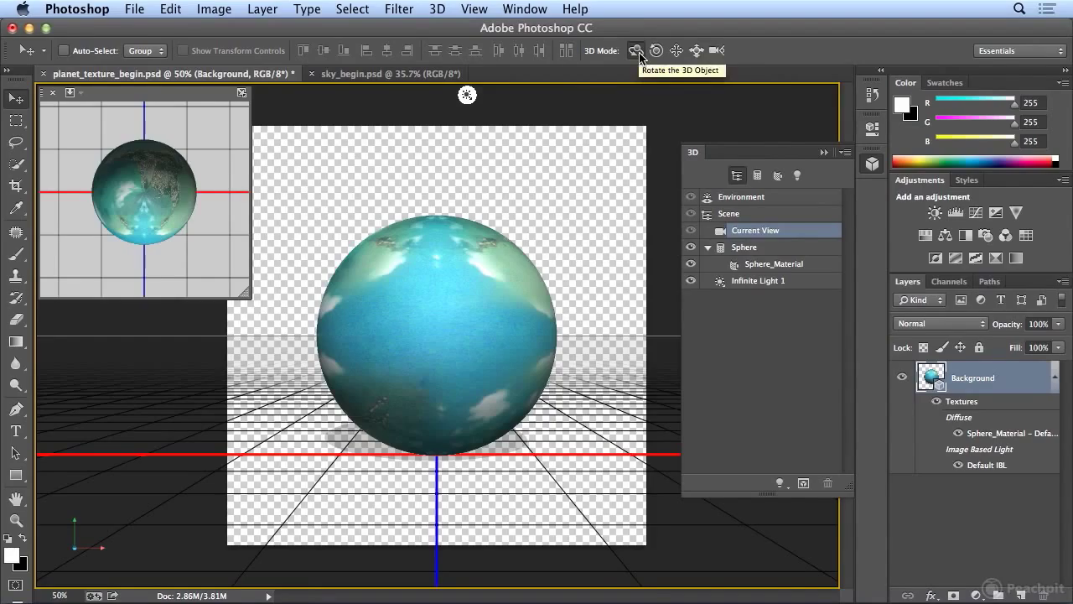
pyautogui.moveTo(419, 292); pyautogui.dragTo(536, 228)
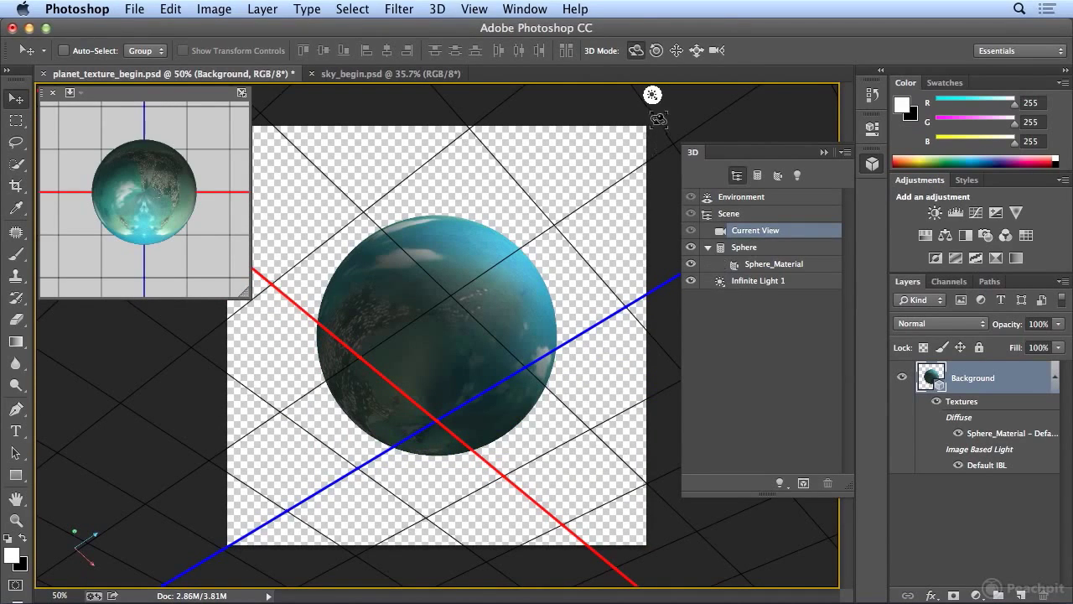
# Select Infinite Light 1 and re-aim it to illuminate the side of the sphere facing the camera.
pyautogui.click(653, 96)
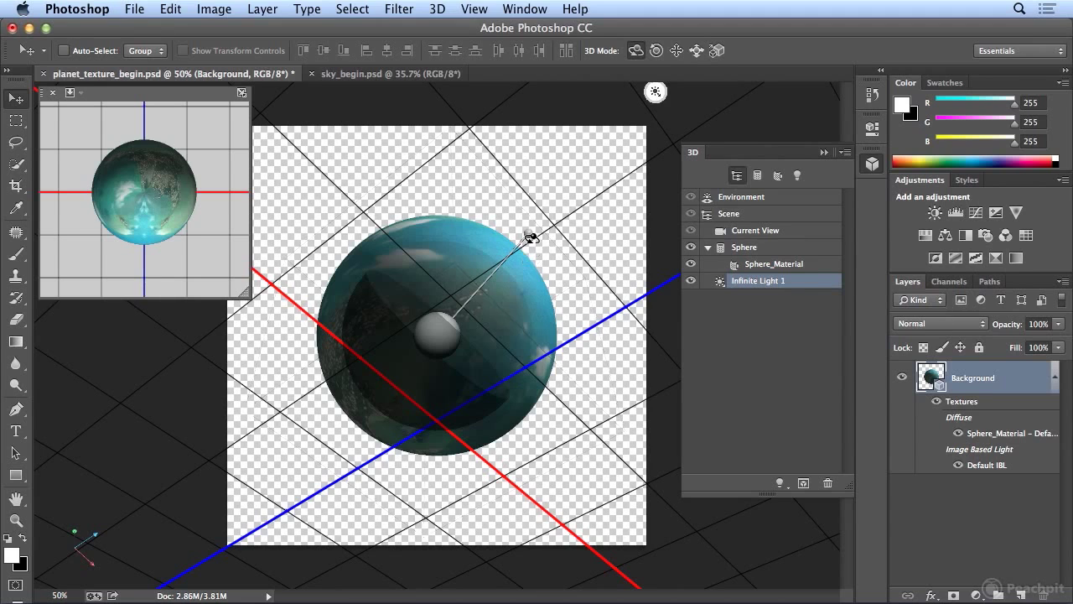
pyautogui.moveTo(505, 263)
pyautogui.mouseDown()
pyautogui.moveTo(402, 453)
pyautogui.moveTo(338, 389)
pyautogui.mouseUp()
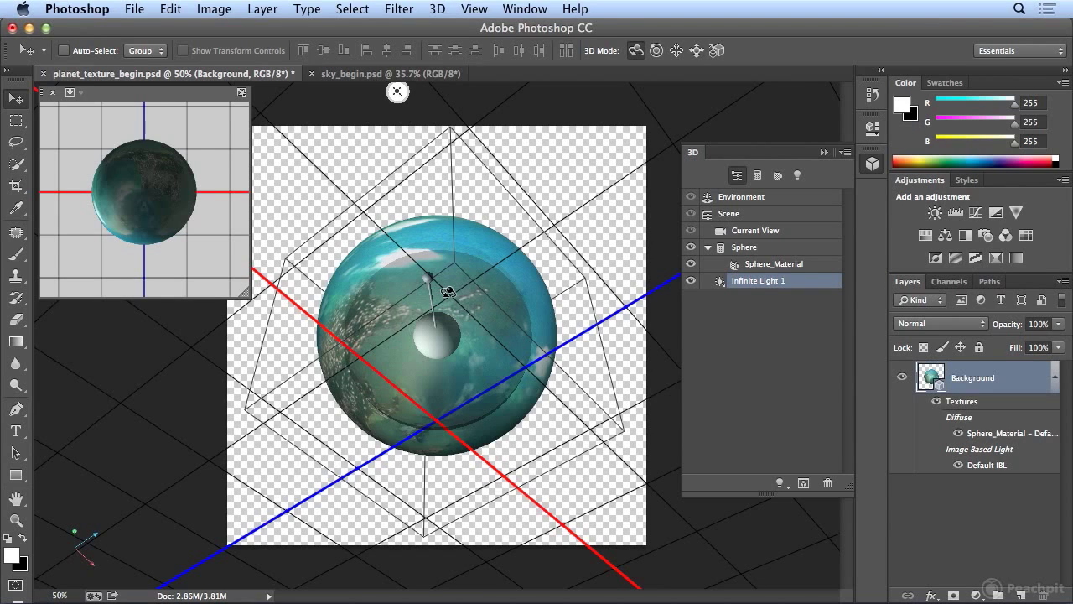
# View the sphere in the secondary view from the Bottom, Right and Back cameras.
pyautogui.click(73, 93)
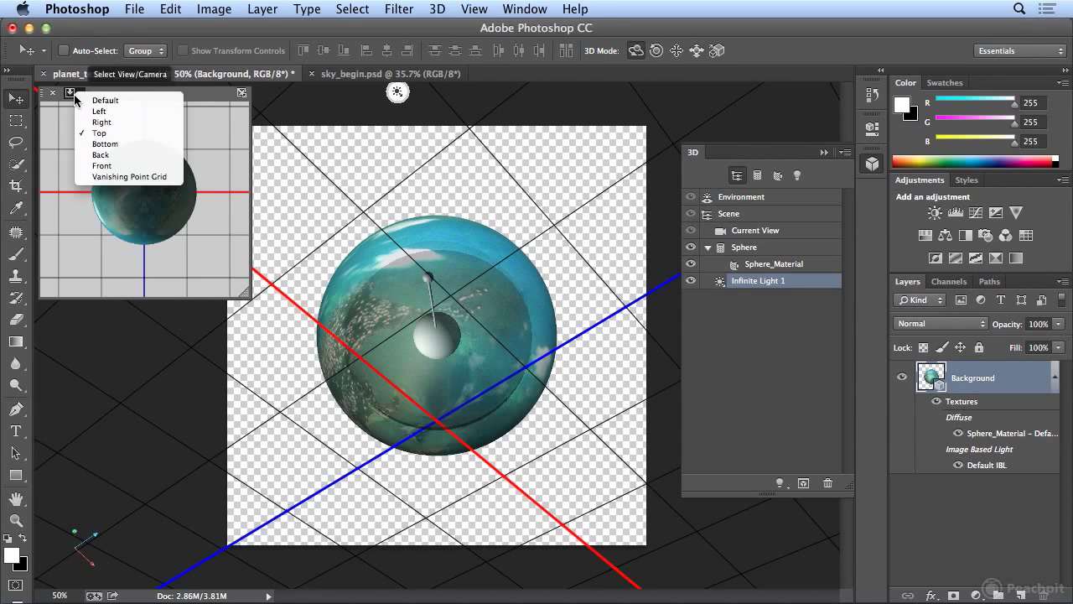
pyautogui.click(92, 143)
pyautogui.click(70, 93)
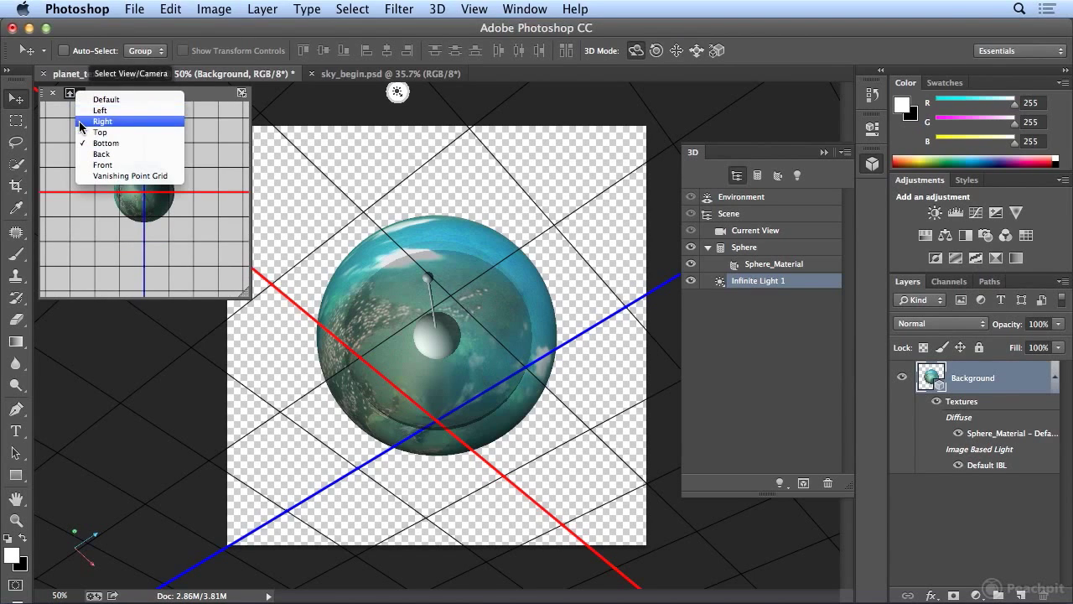
pyautogui.click(92, 122)
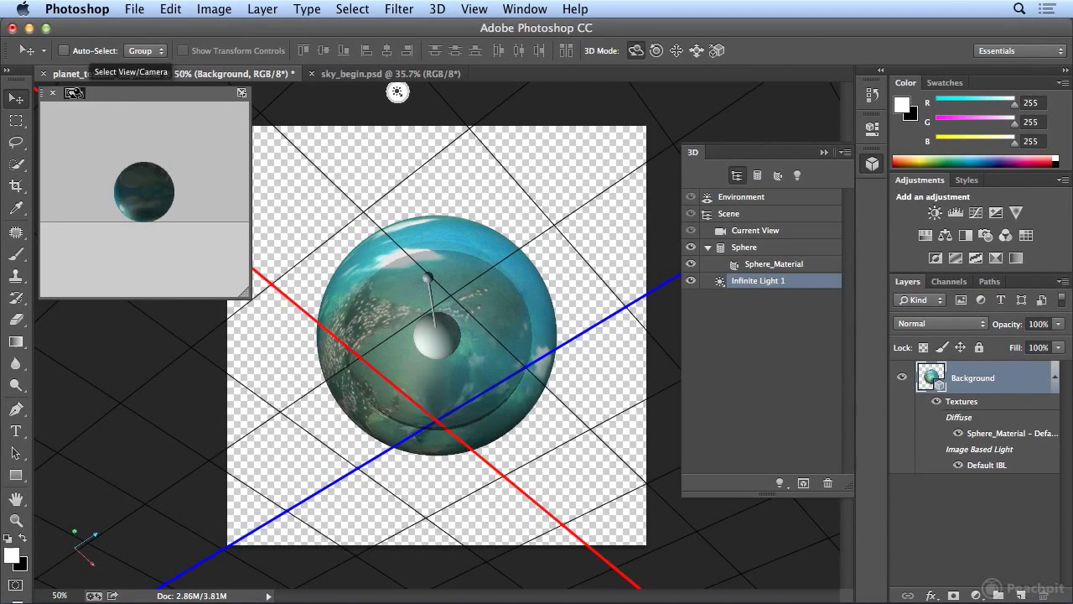
pyautogui.click(72, 93)
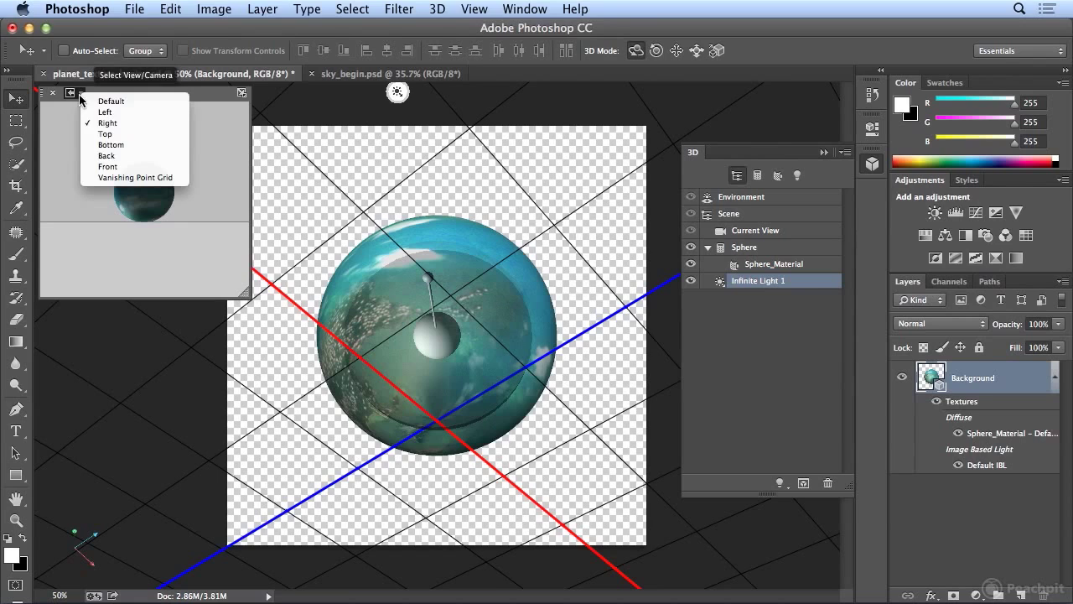
pyautogui.click(100, 156)
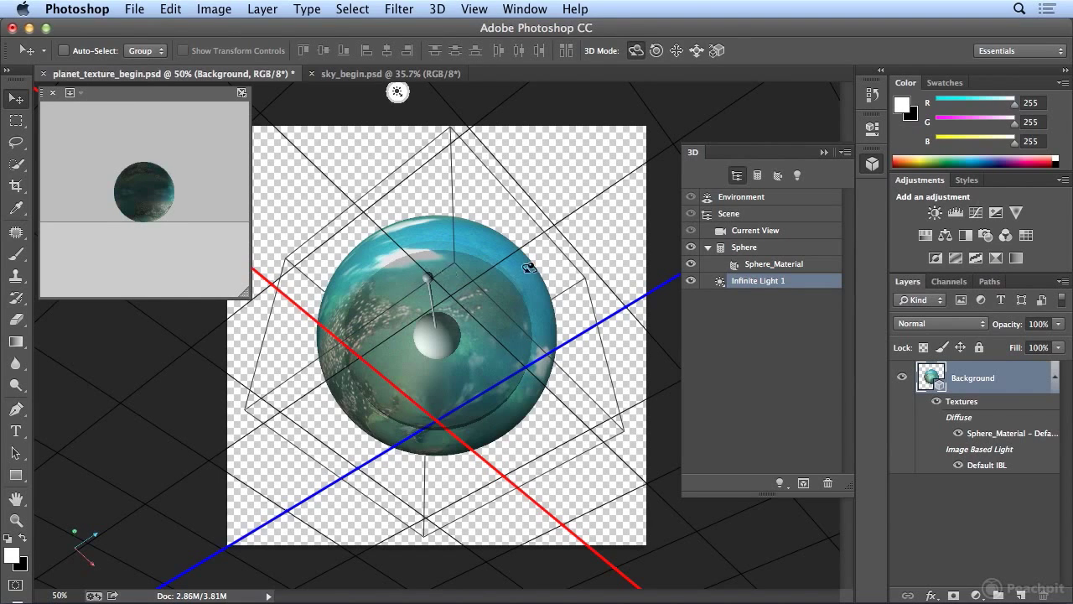
# Select the Sphere mesh and rotate it around its axes until a different part of the planet faces the camera.
pyautogui.click(744, 248)
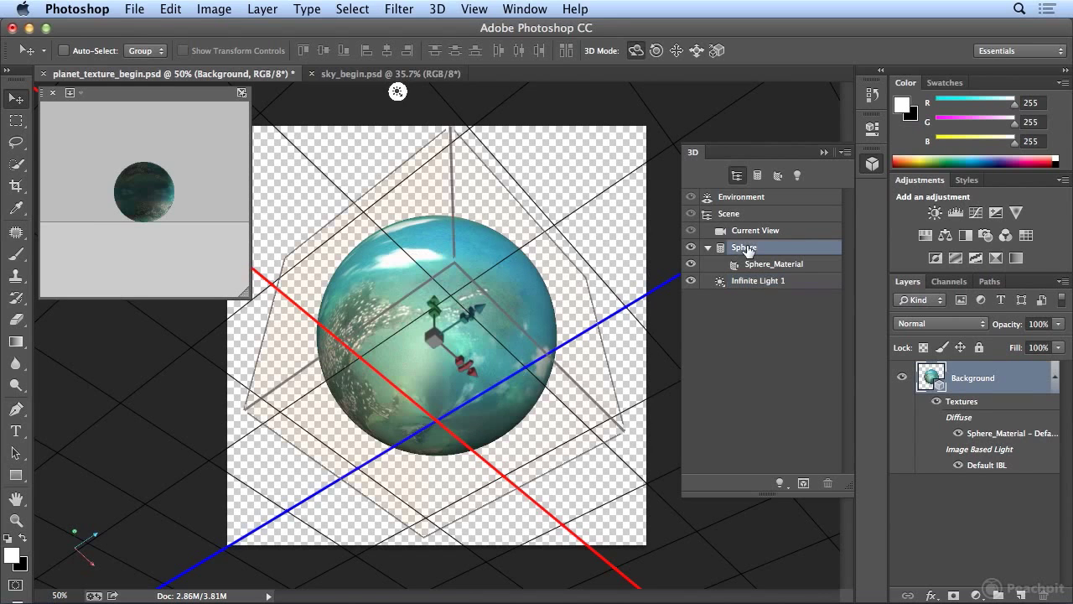
pyautogui.moveTo(395, 309); pyautogui.dragTo(442, 298)
pyautogui.moveTo(371, 389); pyautogui.dragTo(441, 388)
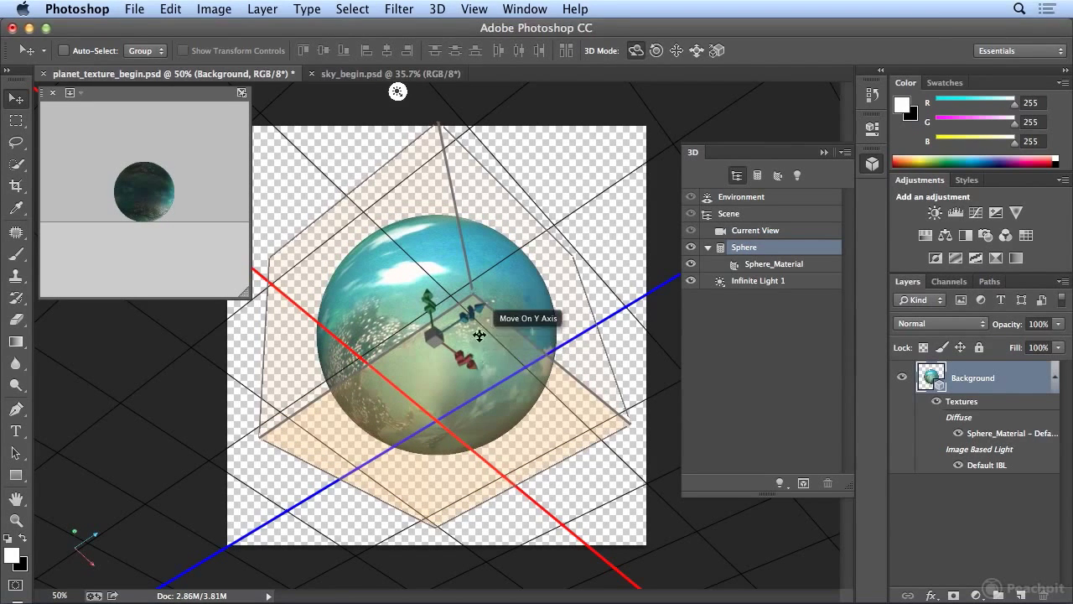
pyautogui.moveTo(473, 317); pyautogui.dragTo(453, 261)
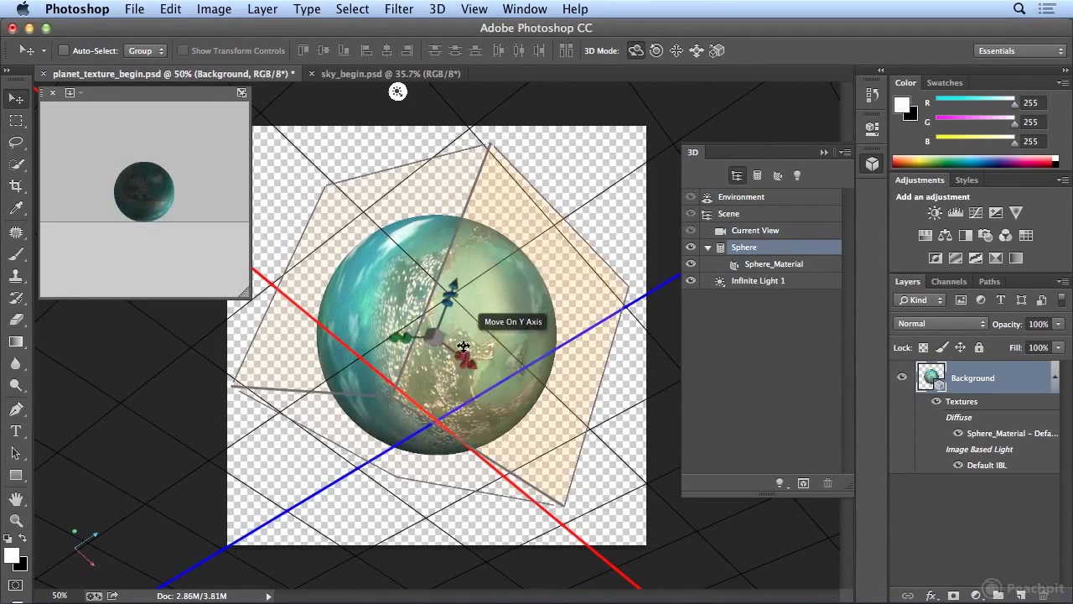
pyautogui.moveTo(469, 369); pyautogui.dragTo(408, 426)
pyautogui.moveTo(403, 337); pyautogui.dragTo(451, 332)
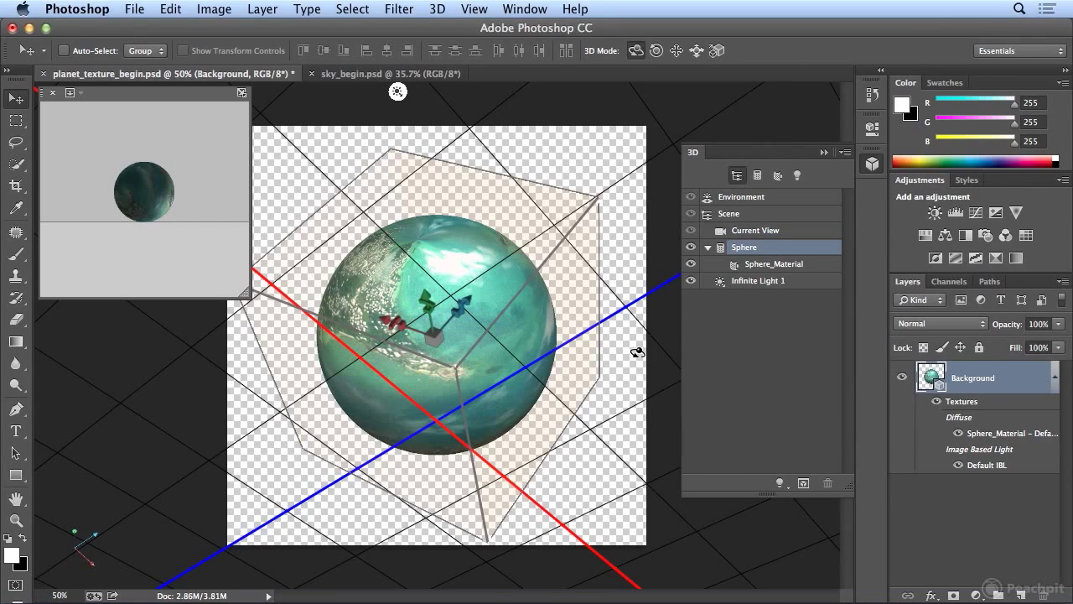
# Set Sphere_Material's Shine to 64%, Reflection to 57%, Roughness to 39% and Bump to 13%.
pyautogui.click(755, 265)
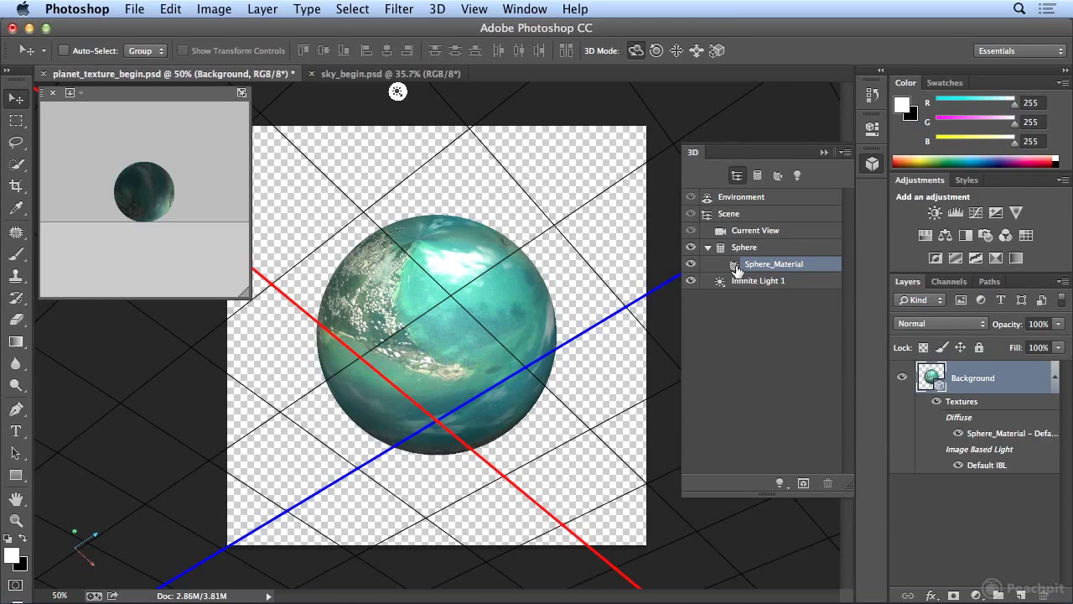
pyautogui.doubleClick(736, 267)
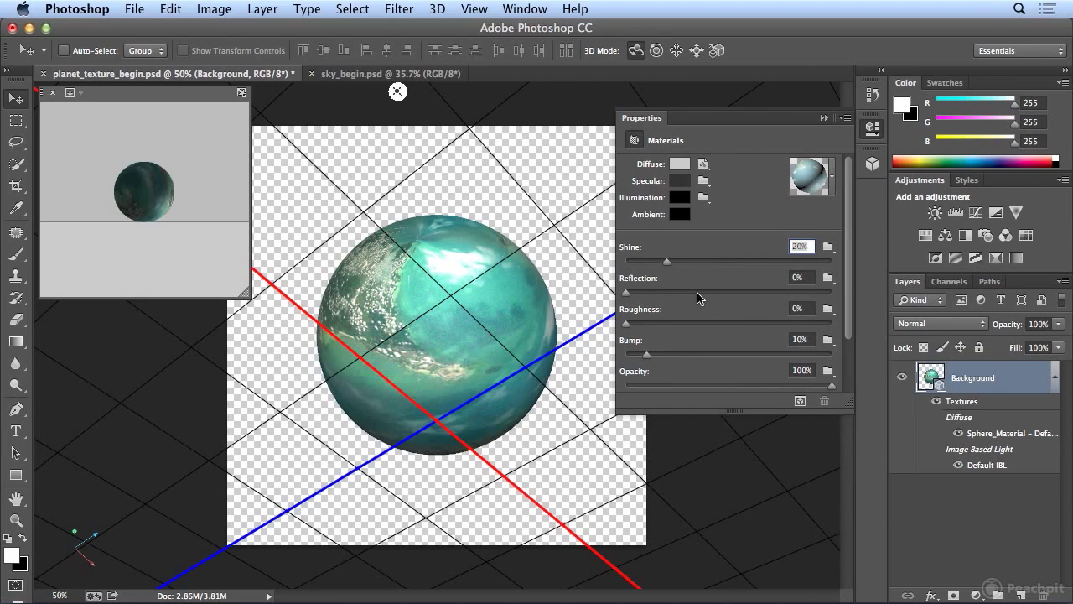
pyautogui.moveTo(666, 262); pyautogui.dragTo(759, 267)
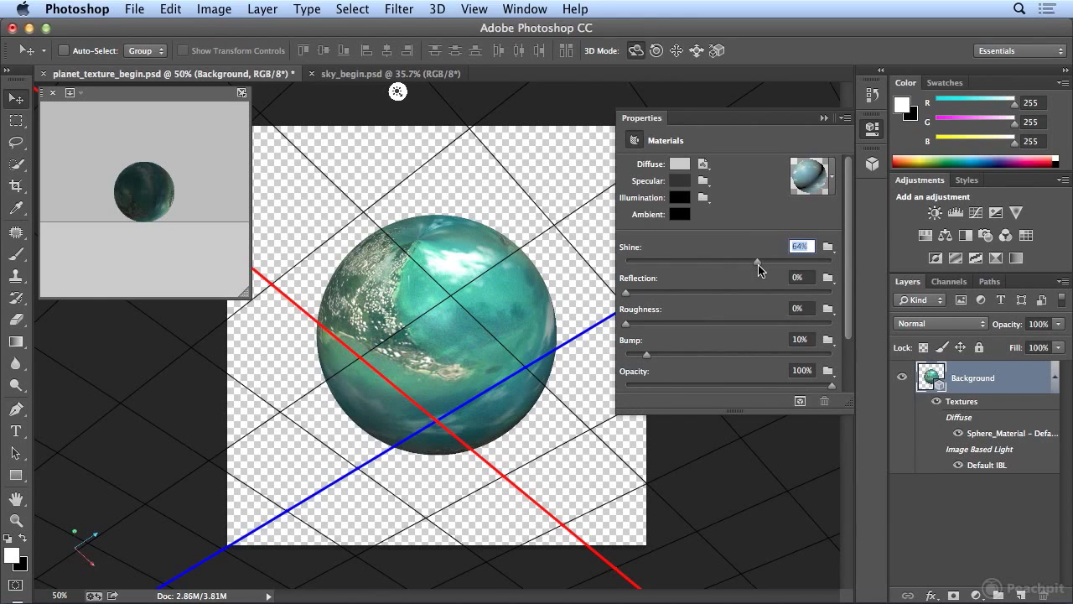
pyautogui.moveTo(628, 292); pyautogui.dragTo(740, 296)
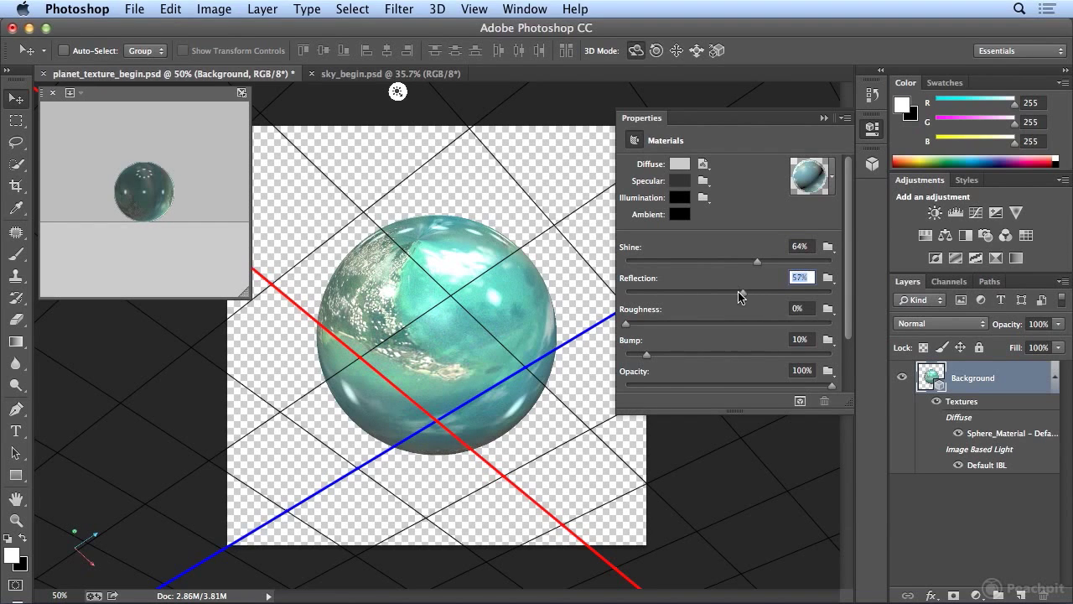
pyautogui.moveTo(625, 322); pyautogui.dragTo(746, 326)
pyautogui.moveTo(645, 359)
pyautogui.mouseDown()
pyautogui.moveTo(703, 357)
pyautogui.moveTo(653, 361)
pyautogui.mouseUp()
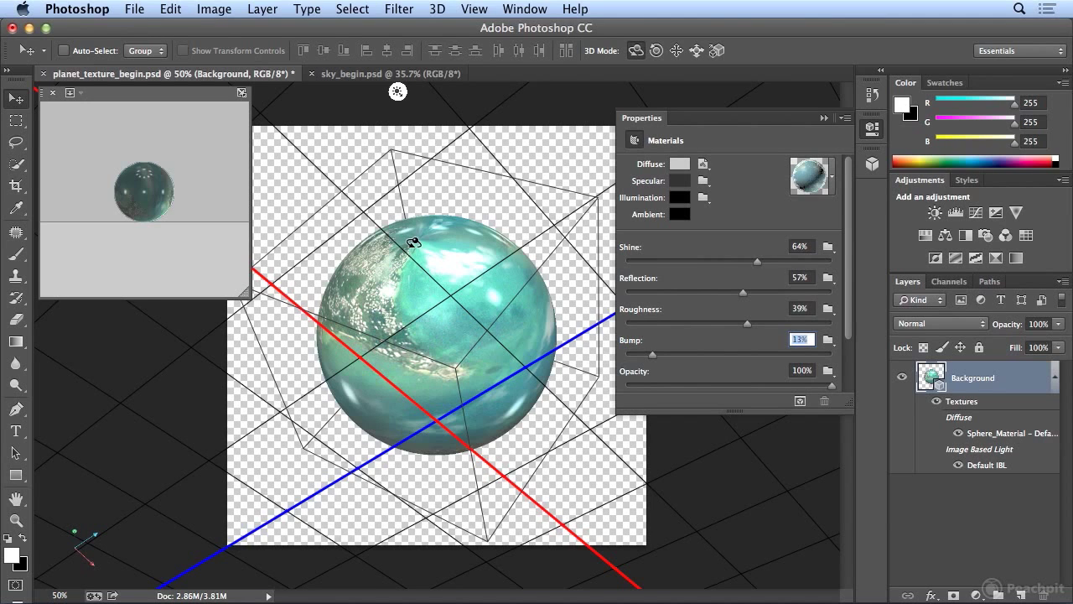
# Rename the 3D layer as Sphere and duplicate it into the sky_begin.psd document under the name Sphere.
pyautogui.doubleClick(942, 379)
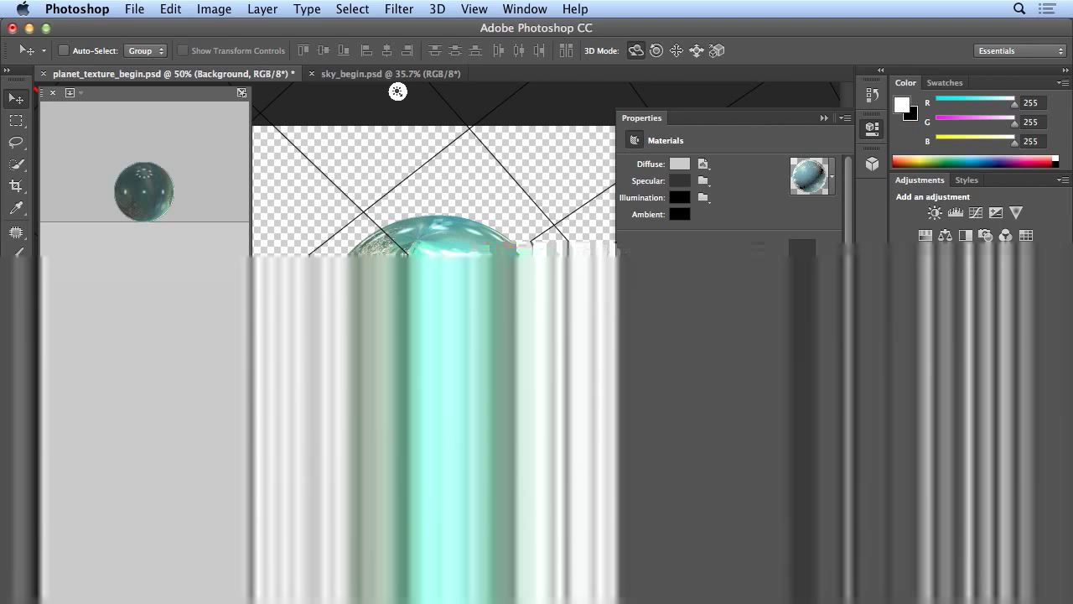
pyautogui.press('Return')
pyautogui.rightClick(998, 381)
pyautogui.click(936, 359)
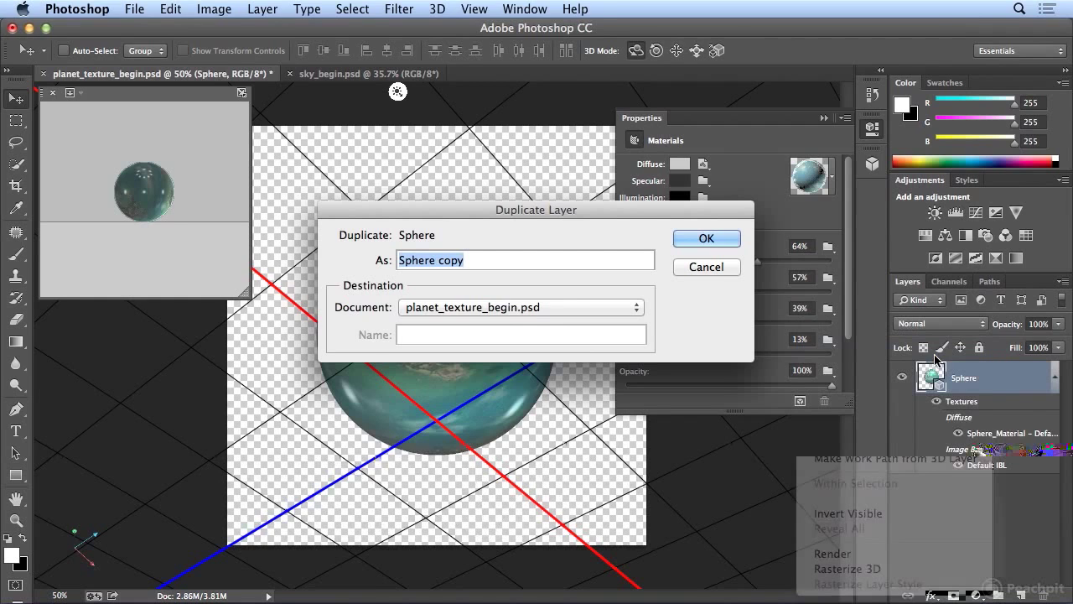
pyautogui.click(541, 310)
pyautogui.click(450, 319)
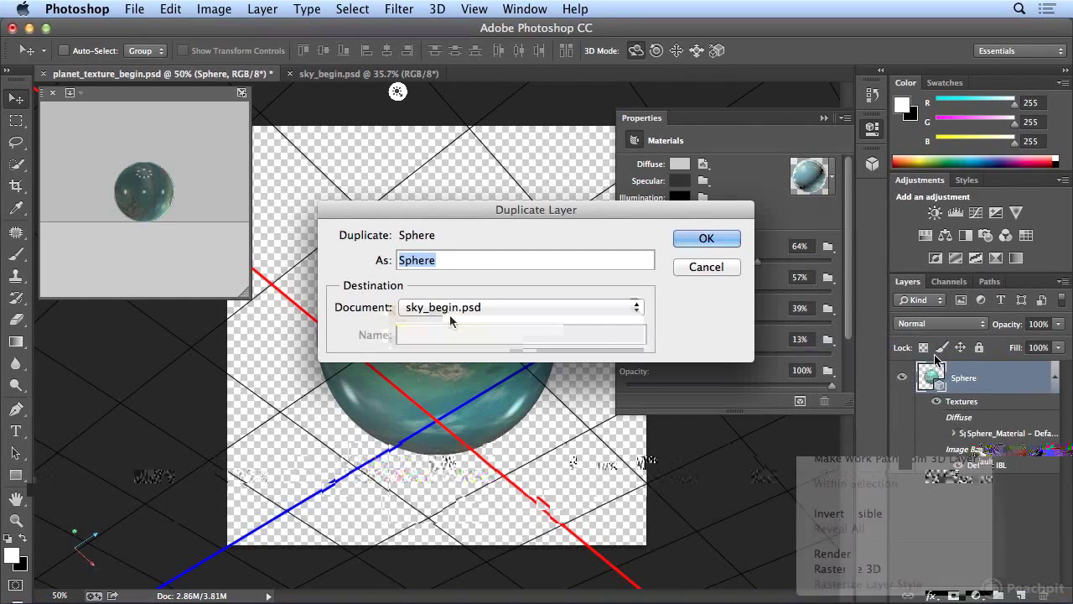
pyautogui.click(698, 242)
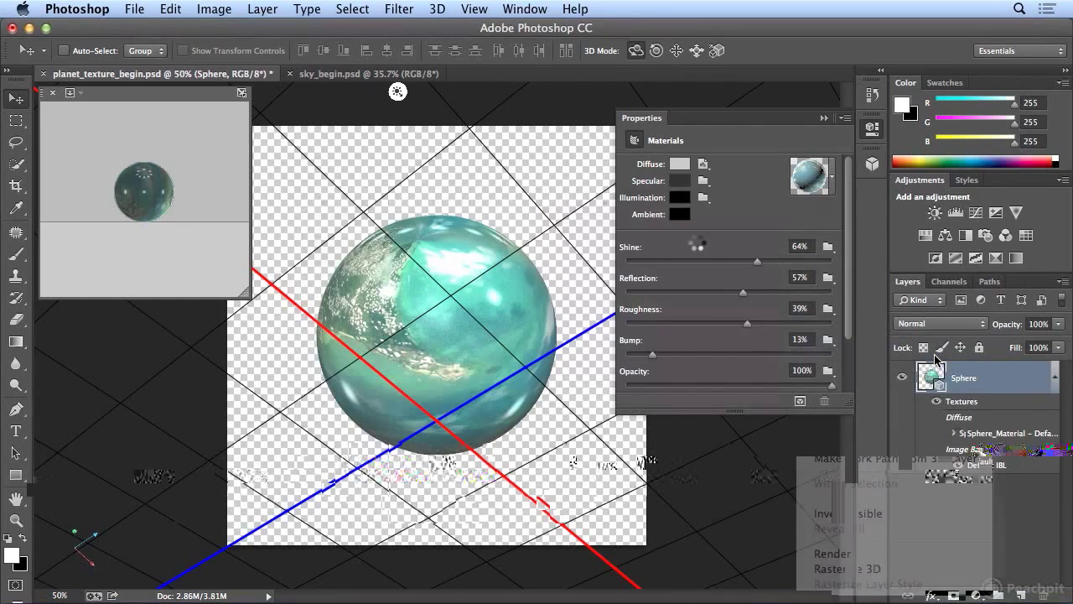
# In sky_begin.psd, close the secondary 3D view and reselect the Sphere layer above the background.
pyautogui.click(345, 75)
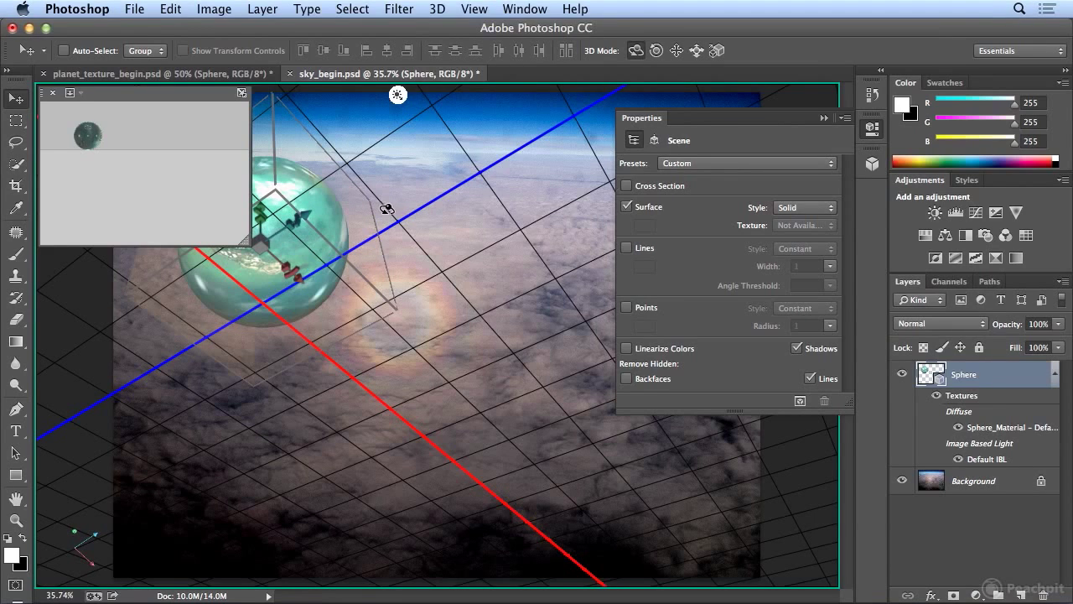
pyautogui.click(871, 131)
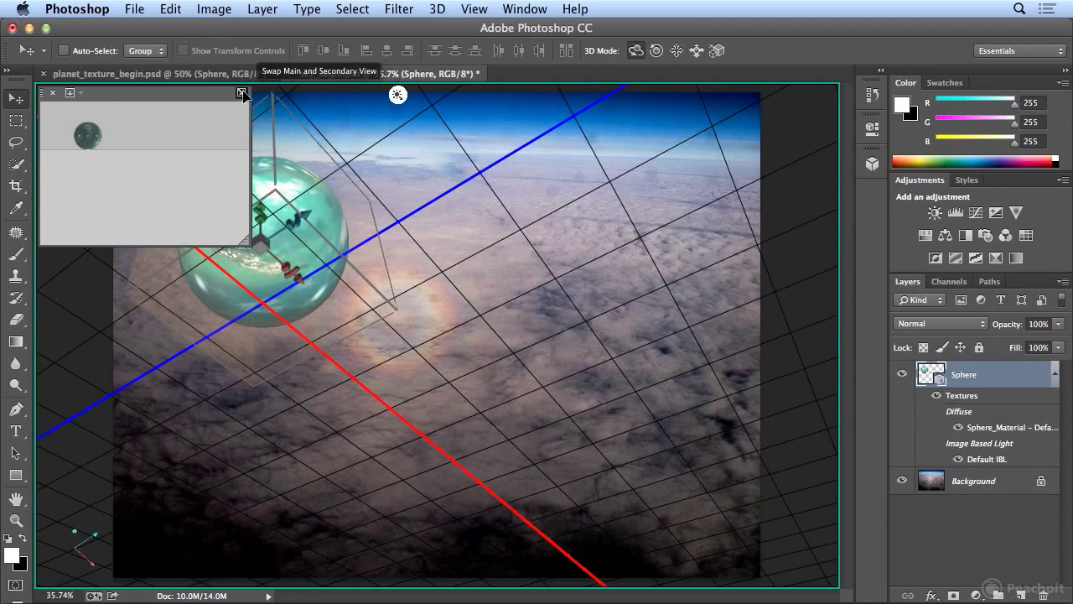
pyautogui.click(52, 94)
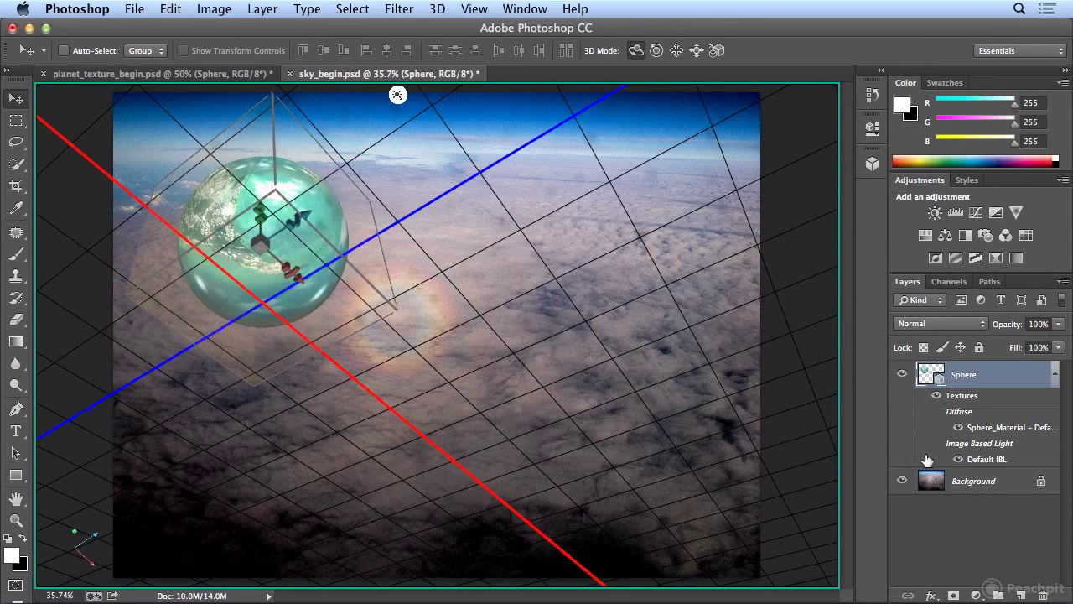
pyautogui.click(958, 483)
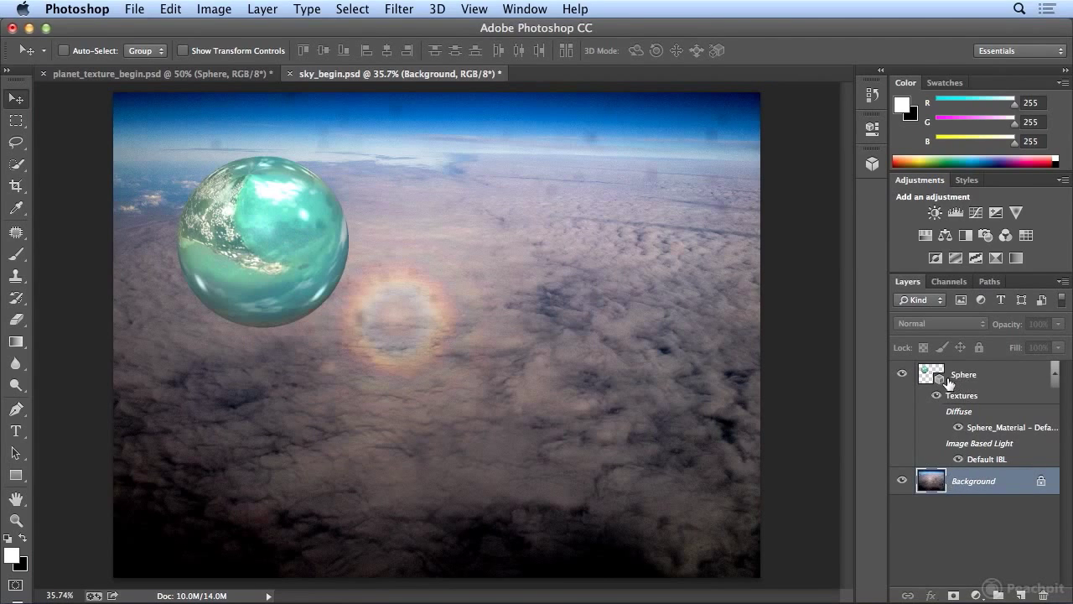
pyautogui.click(945, 380)
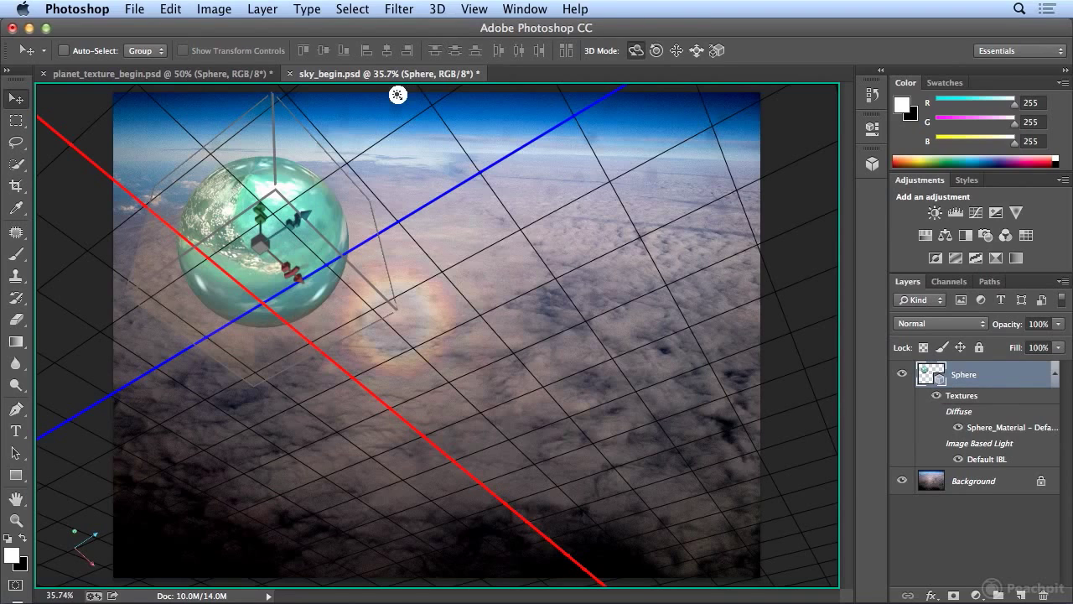
# Turn off the UV Overlay display and rotate the planet within the sky scene.
pyautogui.click(474, 8)
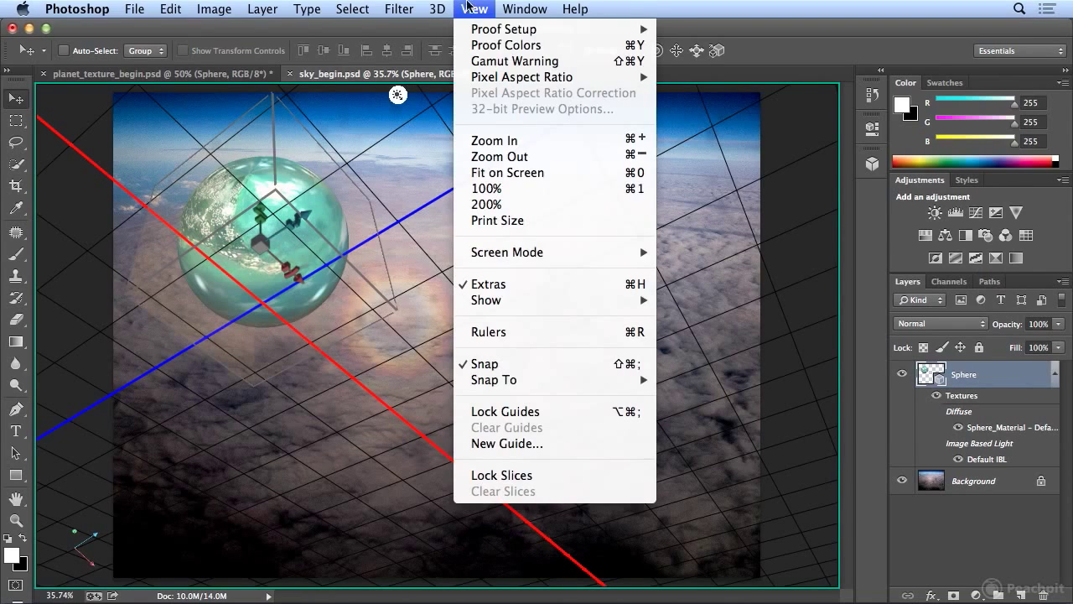
pyautogui.moveTo(525, 301)
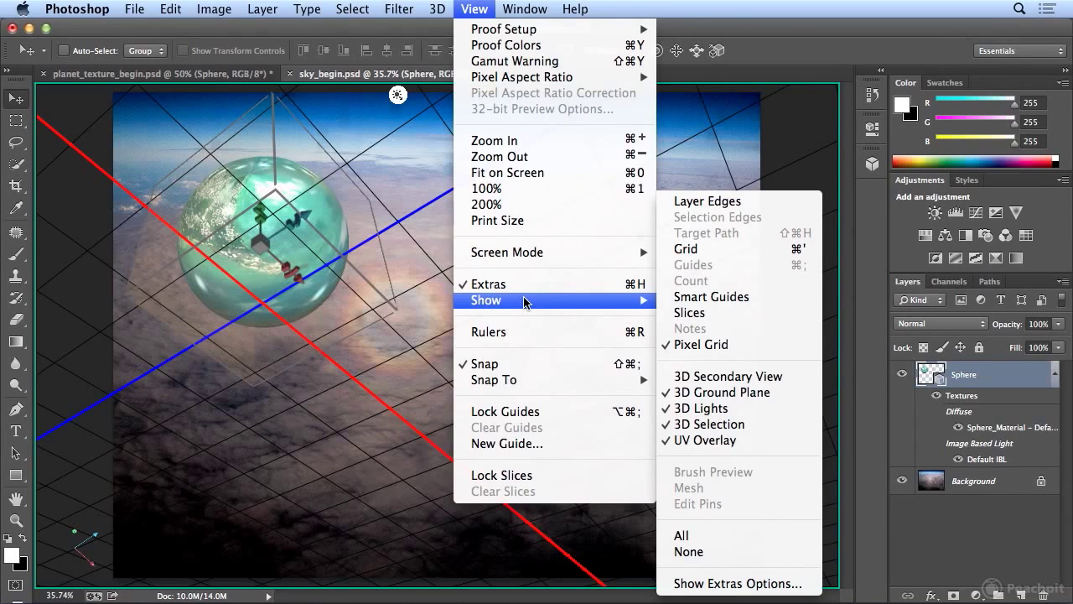
pyautogui.click(738, 442)
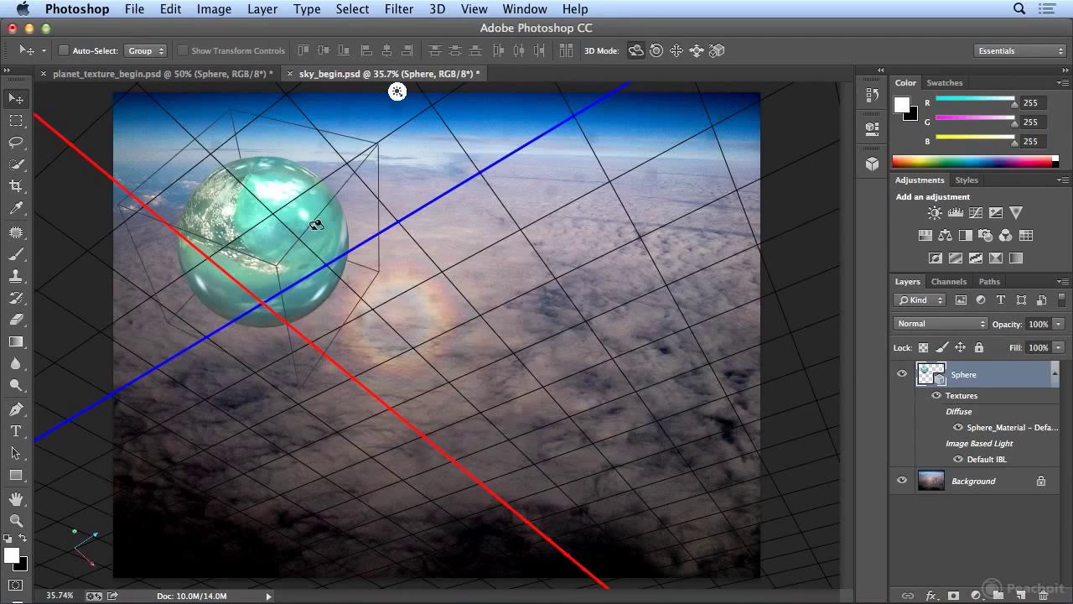
pyautogui.moveTo(277, 240); pyautogui.dragTo(320, 176)
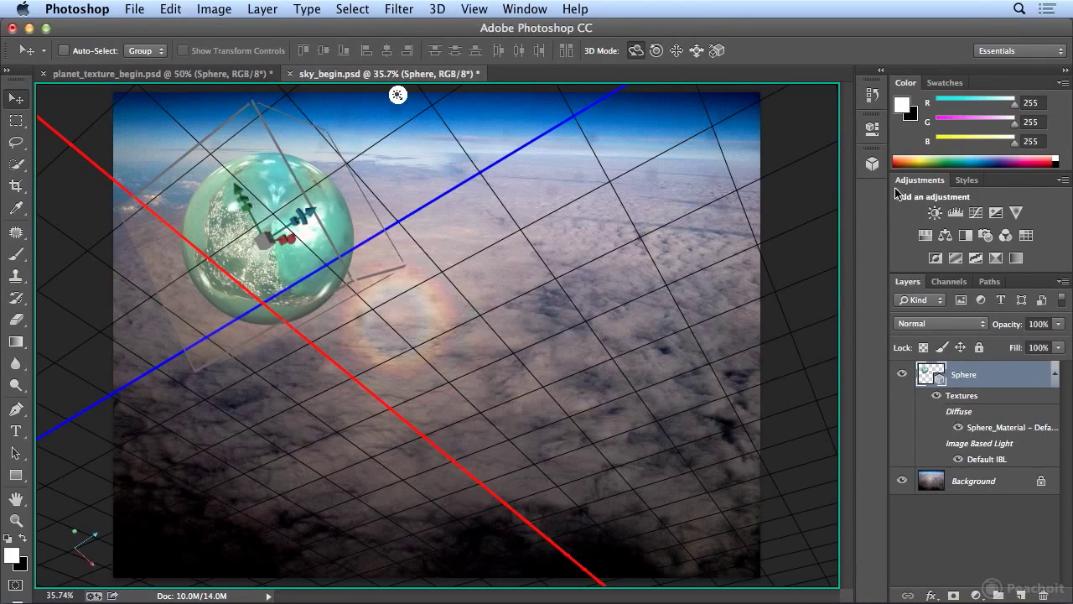
# Filter the 3D scene by materials and open the properties of Sphere_Material.
pyautogui.click(872, 163)
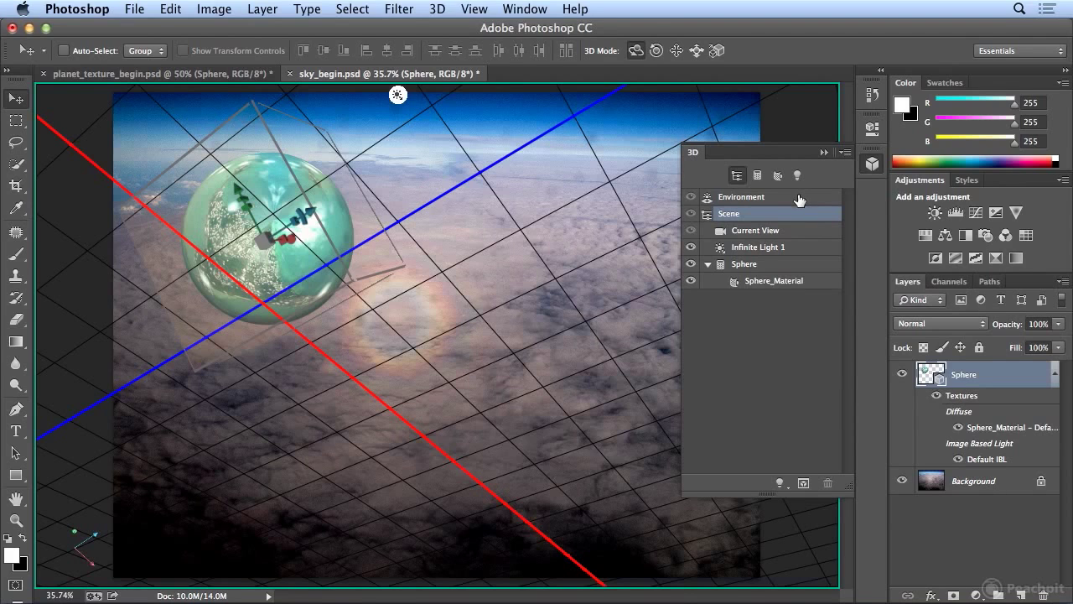
pyautogui.click(791, 283)
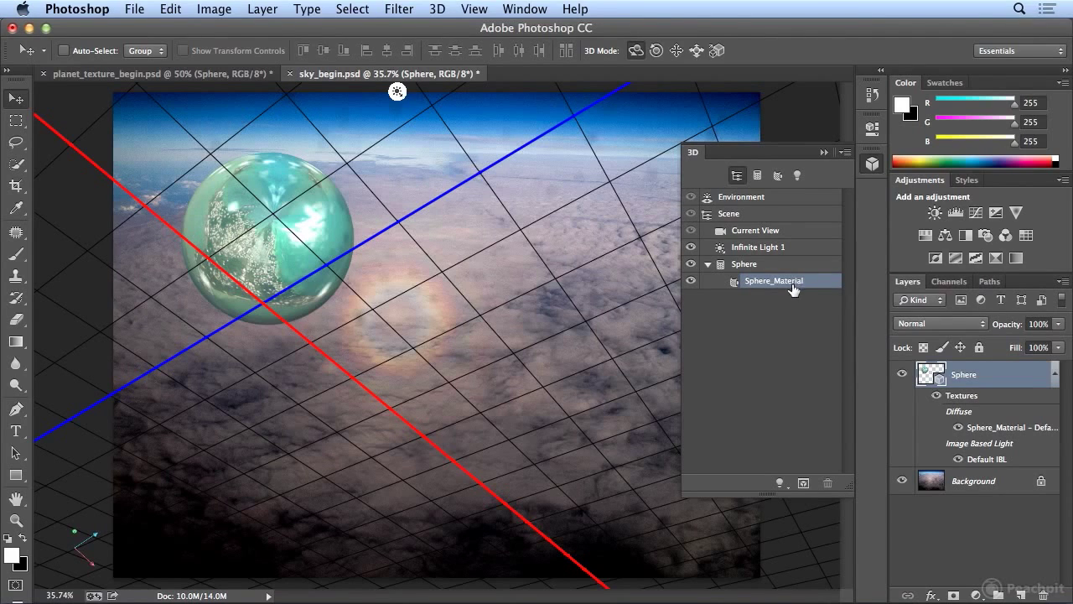
pyautogui.click(780, 176)
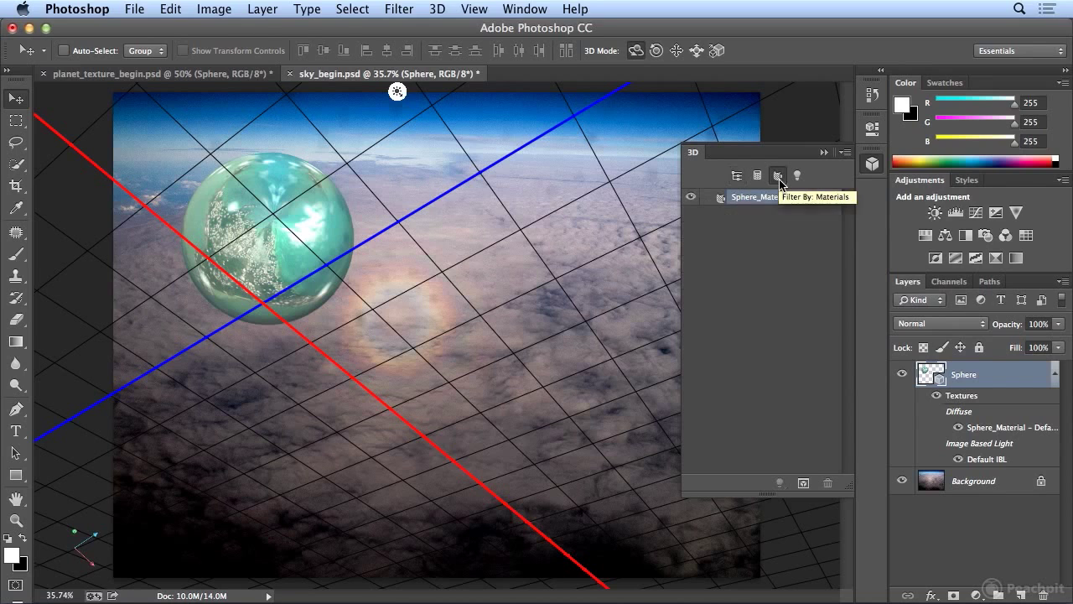
pyautogui.doubleClick(777, 197)
pyautogui.press('Return')
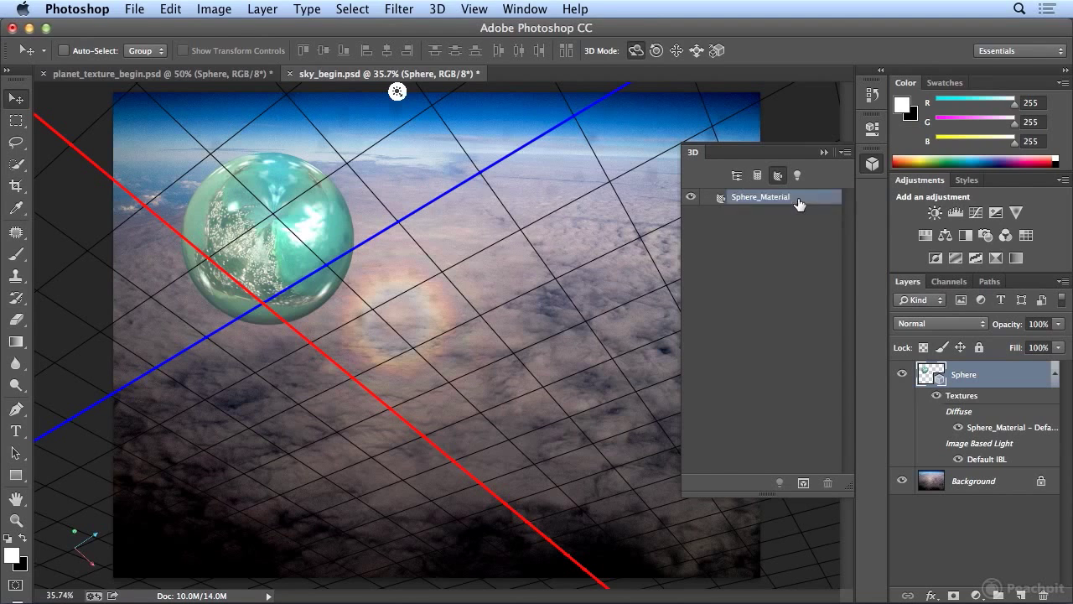
pyautogui.doubleClick(797, 198)
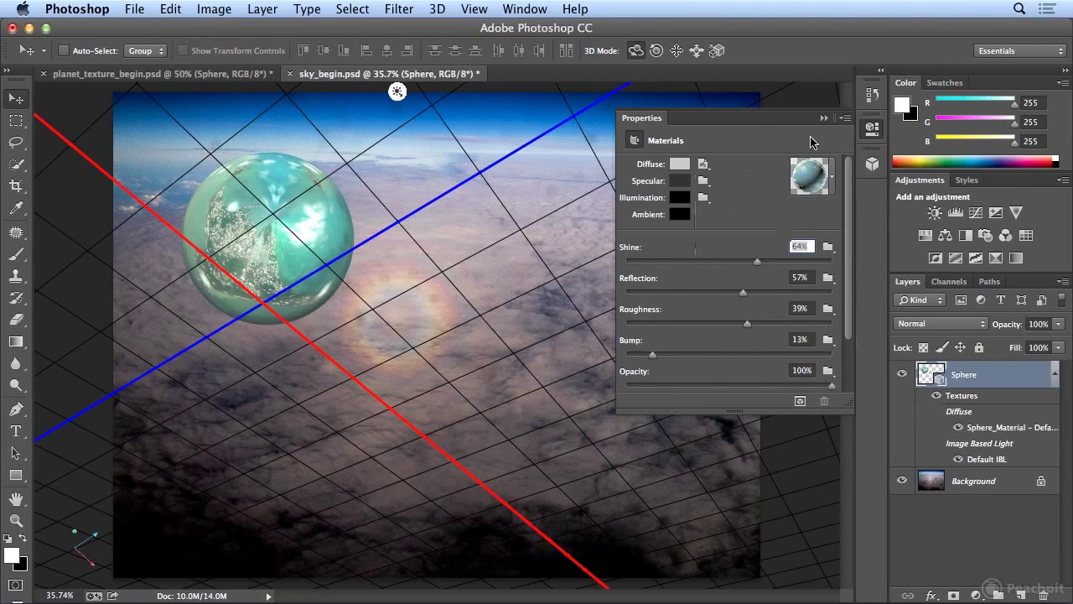
# Try a grey preset material on the sphere, and step back to the planet material.
pyautogui.click(704, 166)
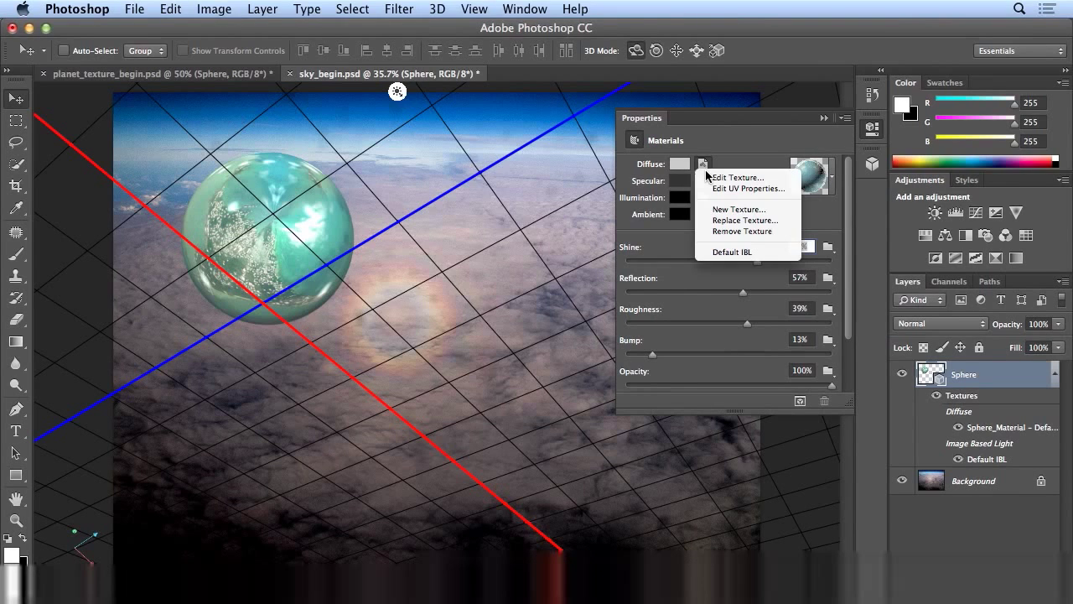
pyautogui.click(830, 182)
pyautogui.moveTo(891, 239); pyautogui.dragTo(891, 262)
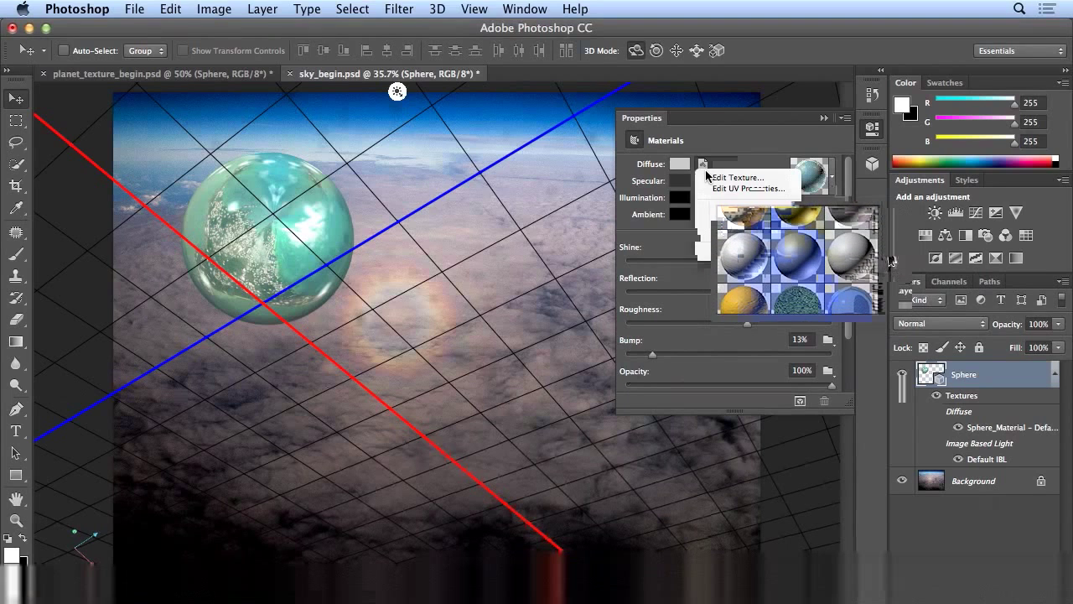
pyautogui.click(805, 263)
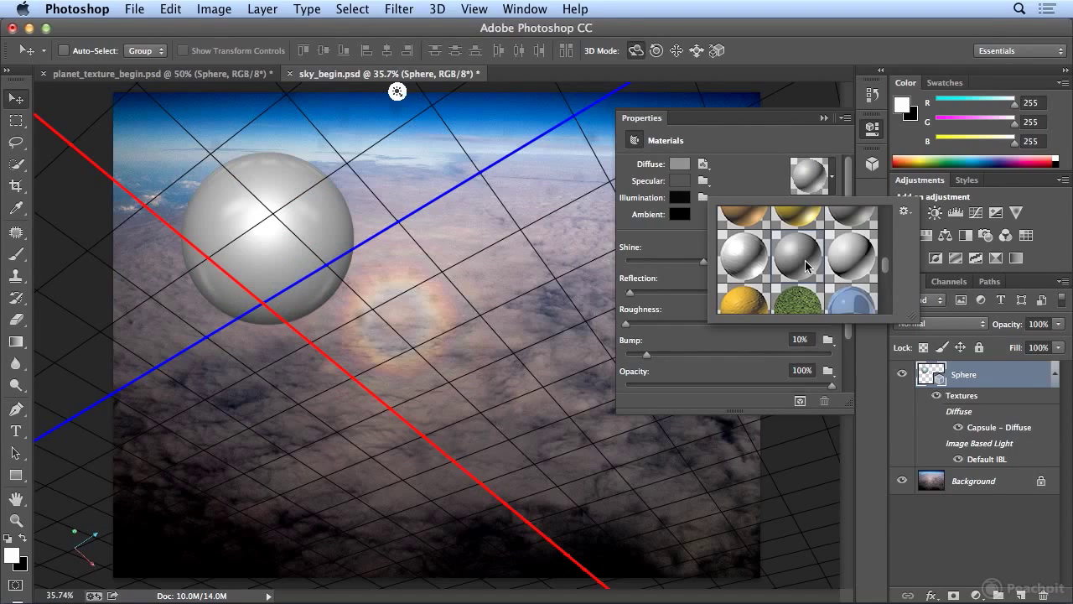
pyautogui.moveTo(884, 266); pyautogui.dragTo(886, 211)
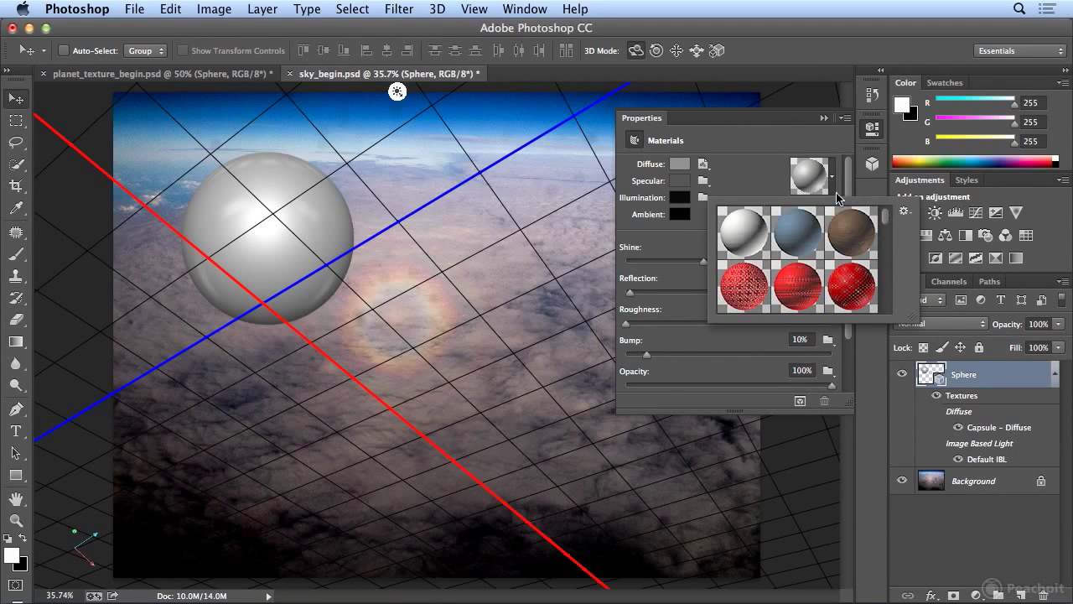
pyautogui.click(753, 227)
pyautogui.click(855, 173)
pyautogui.press('super+z')
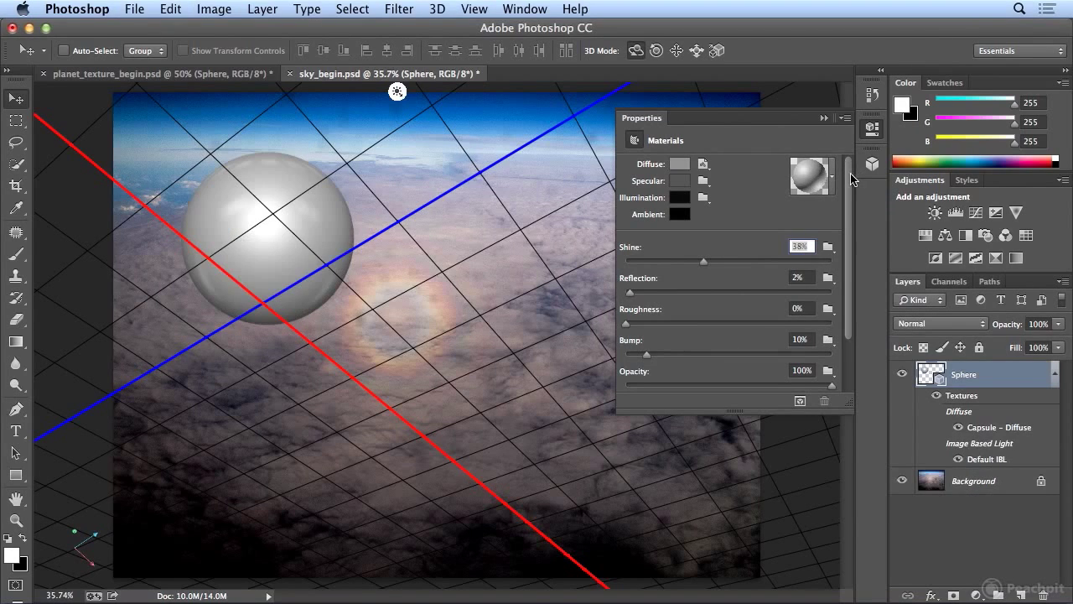
pyautogui.click(170, 9)
pyautogui.click(180, 61)
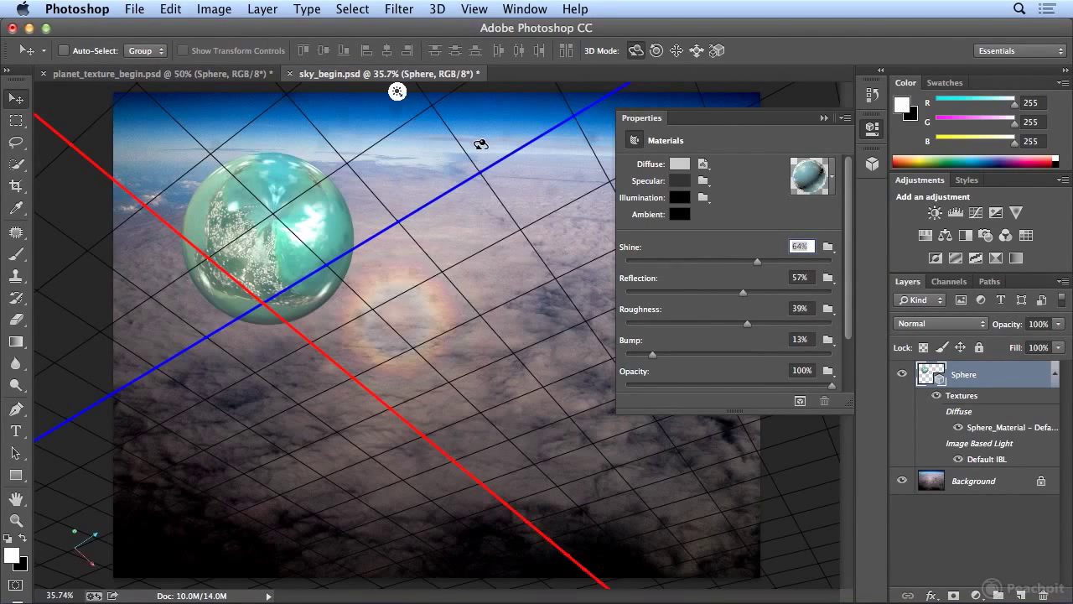
# Open the sphere material's diffuse texture for editing in its own document.
pyautogui.click(703, 164)
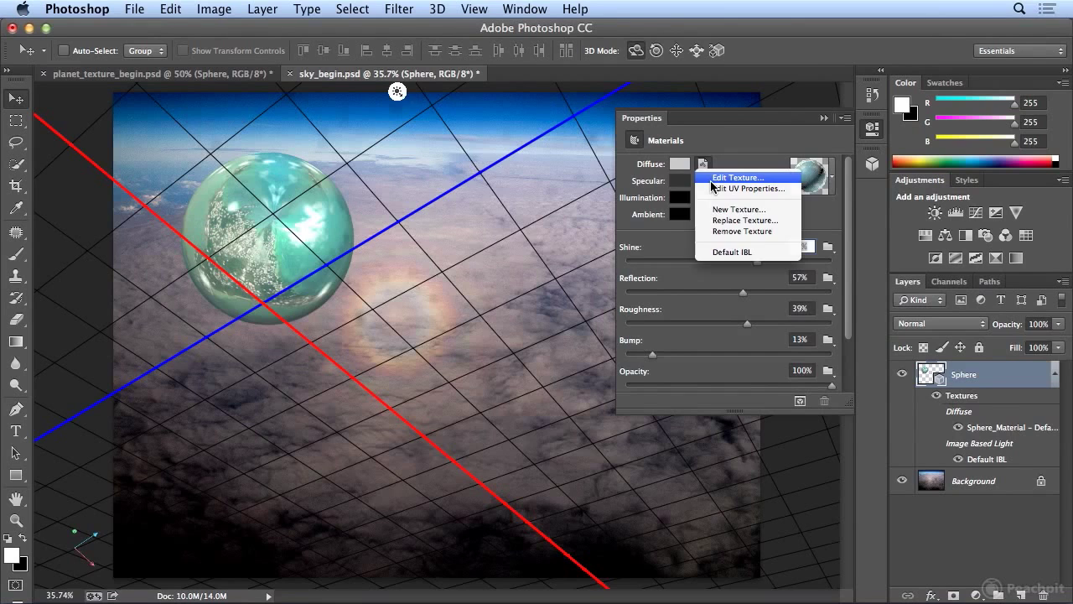
pyautogui.click(711, 179)
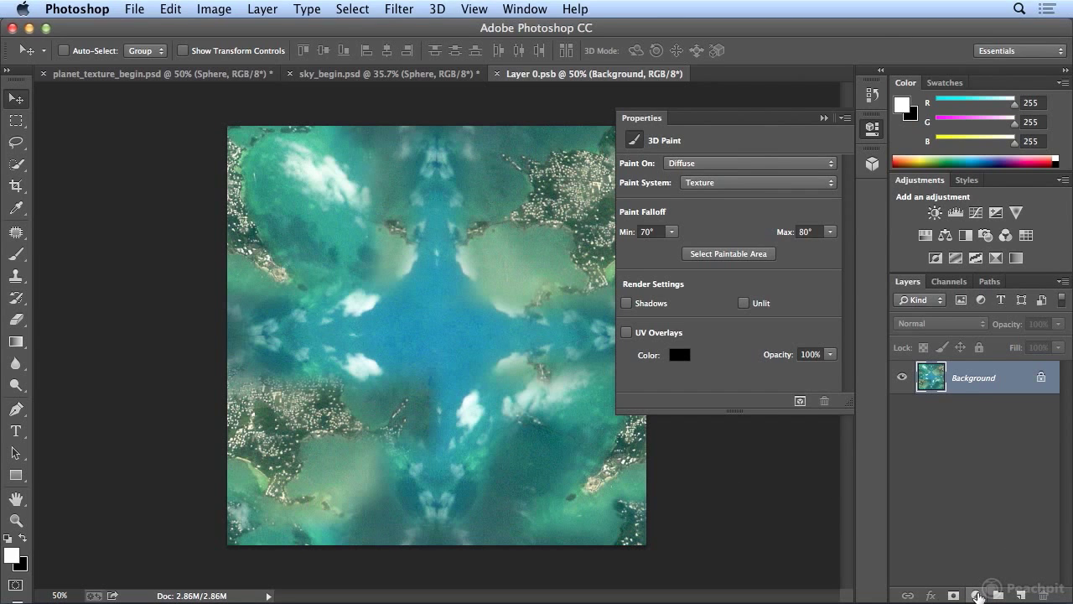
# Add a Levels adjustment layer with black input 48 and midtones 0.69 to the diffuse texture, and save and close its document.
pyautogui.click(977, 594)
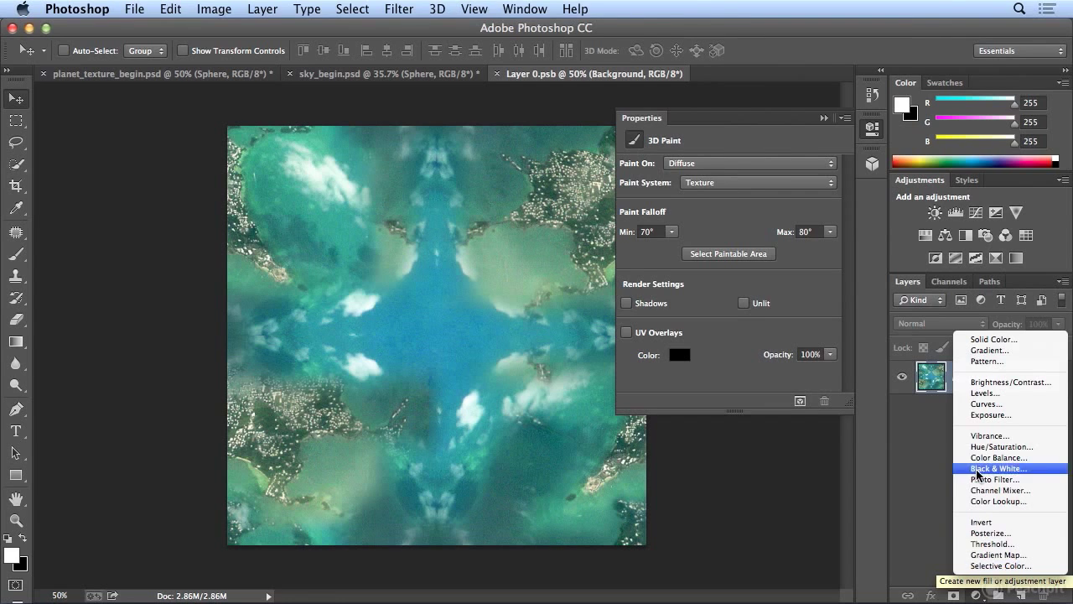
pyautogui.click(987, 394)
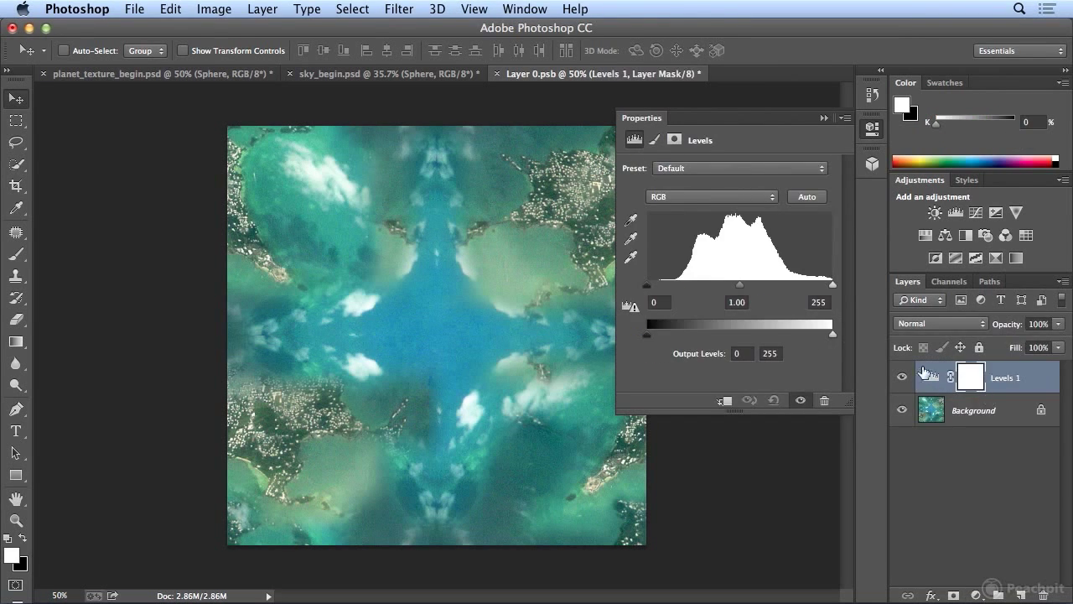
pyautogui.moveTo(741, 290); pyautogui.dragTo(761, 289)
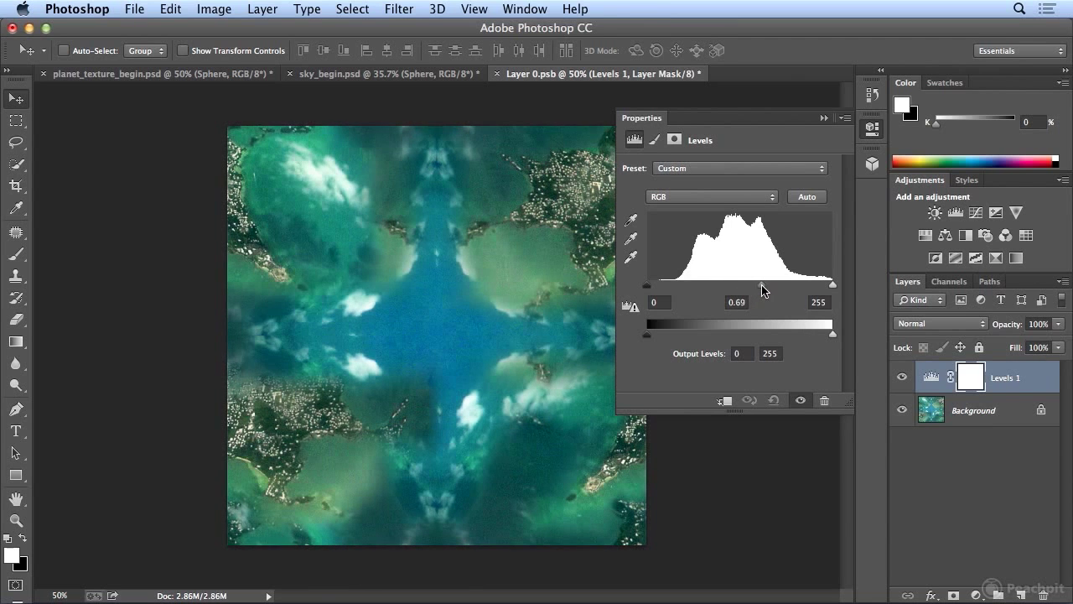
pyautogui.moveTo(651, 289); pyautogui.dragTo(681, 289)
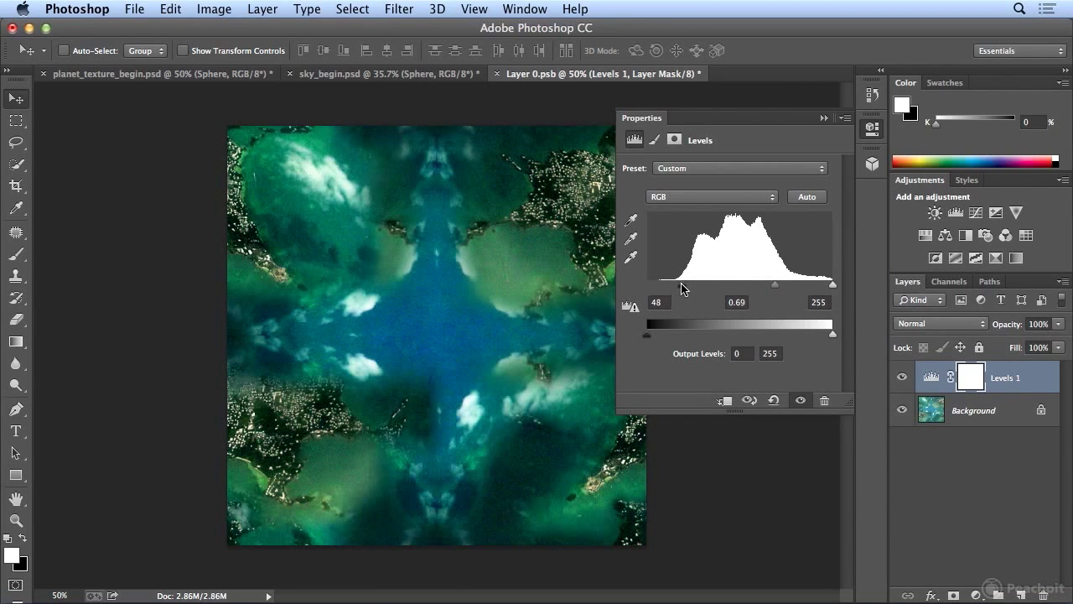
pyautogui.click(497, 77)
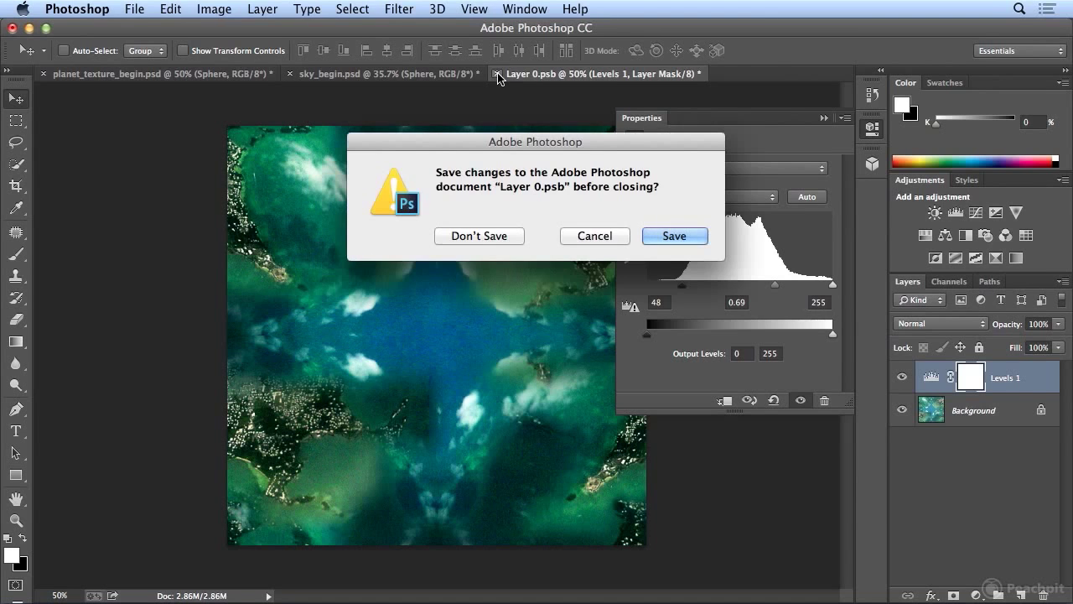
pyautogui.click(675, 235)
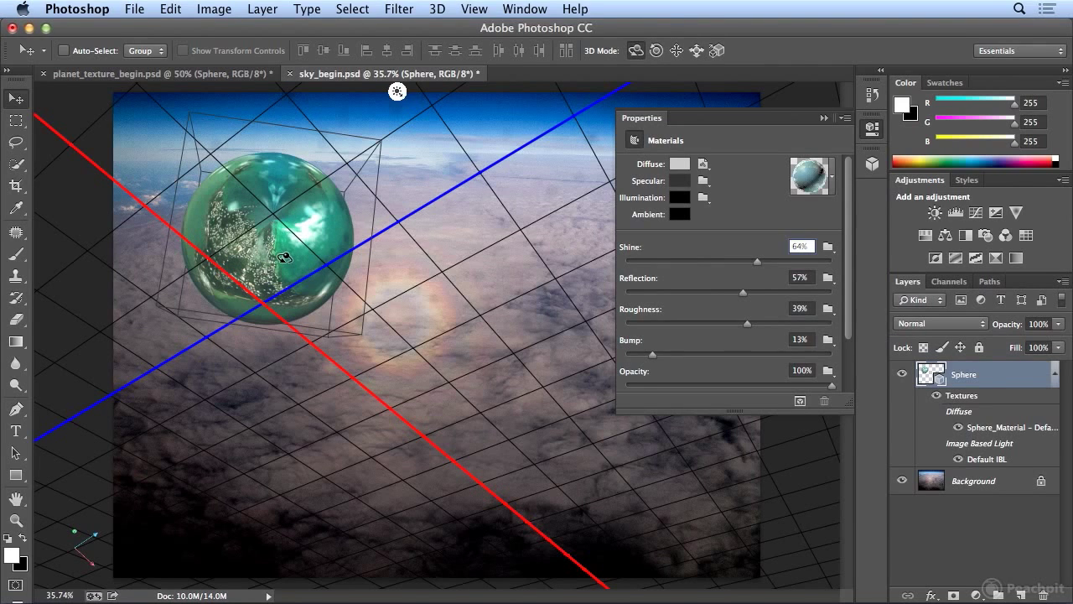
# Select the sky scene's Background layer to view the planet without 3D guides, and display the options for creating a 3D object.
pyautogui.click(988, 493)
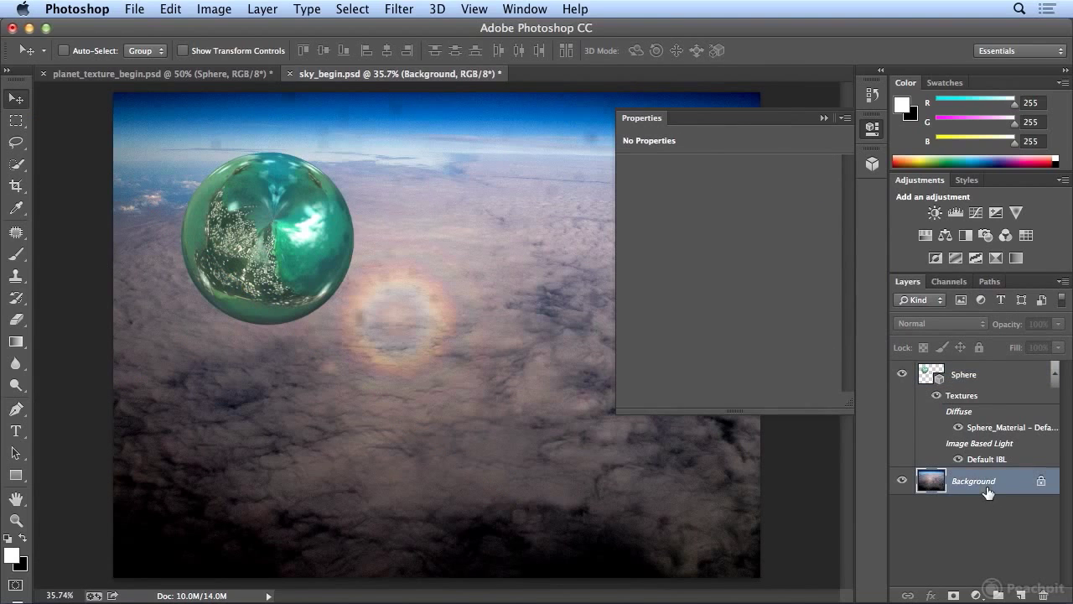
pyautogui.click(874, 130)
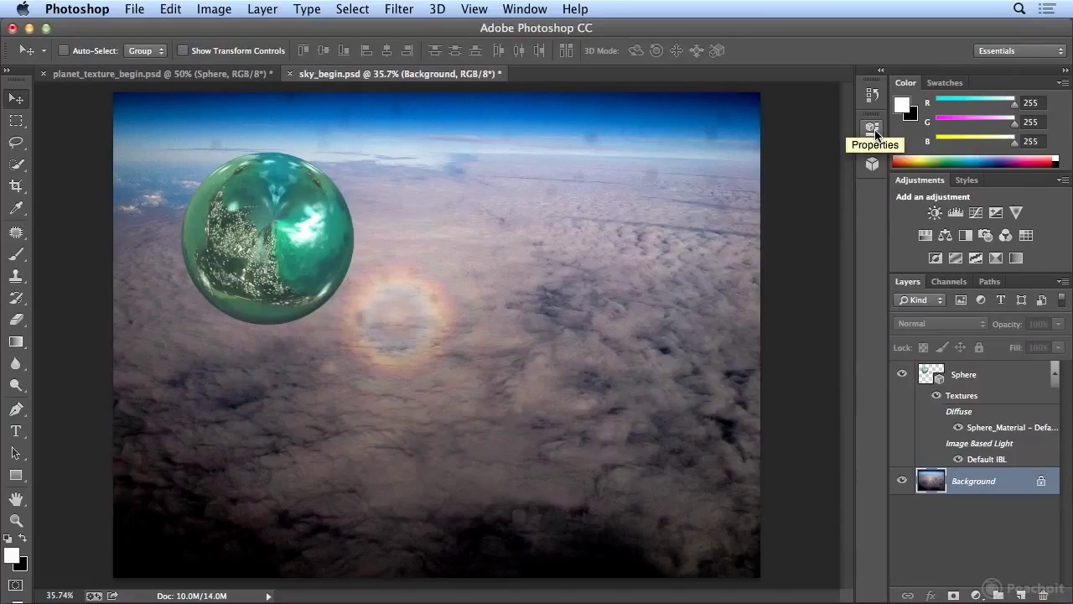
pyautogui.click(874, 131)
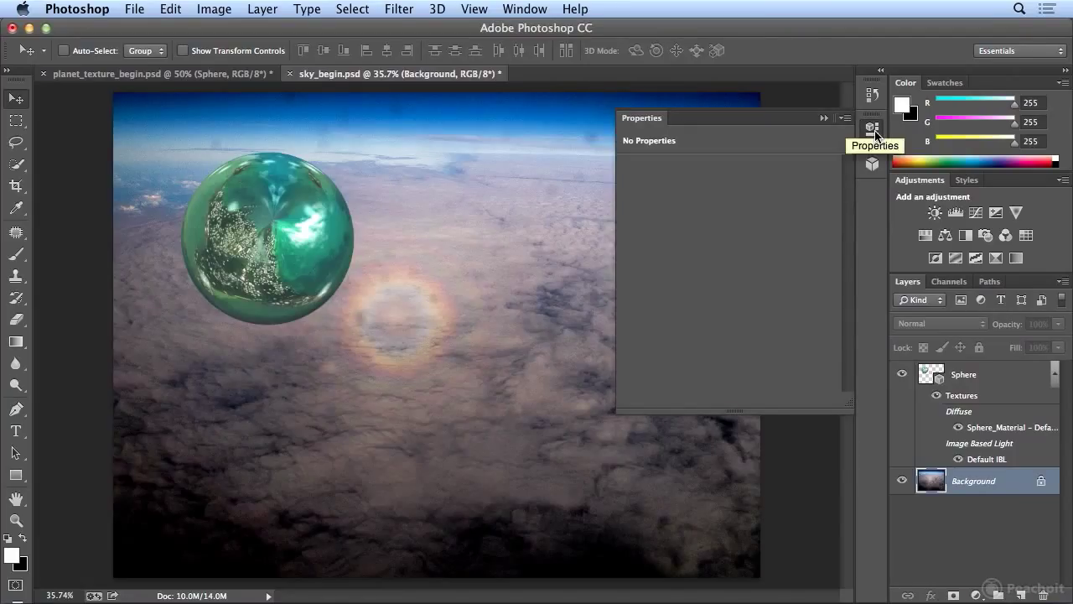
pyautogui.click(875, 165)
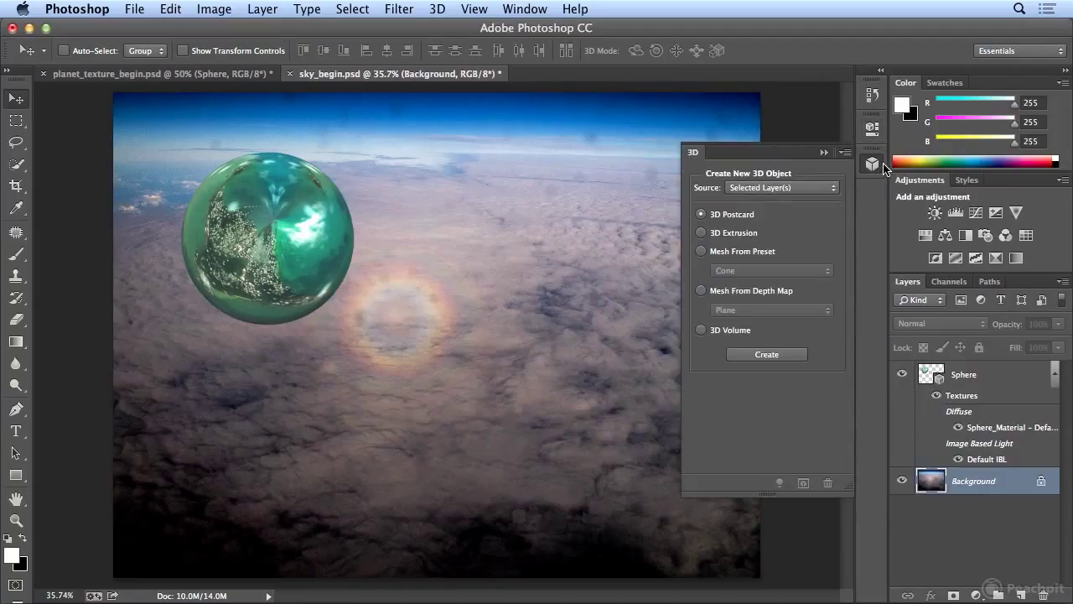